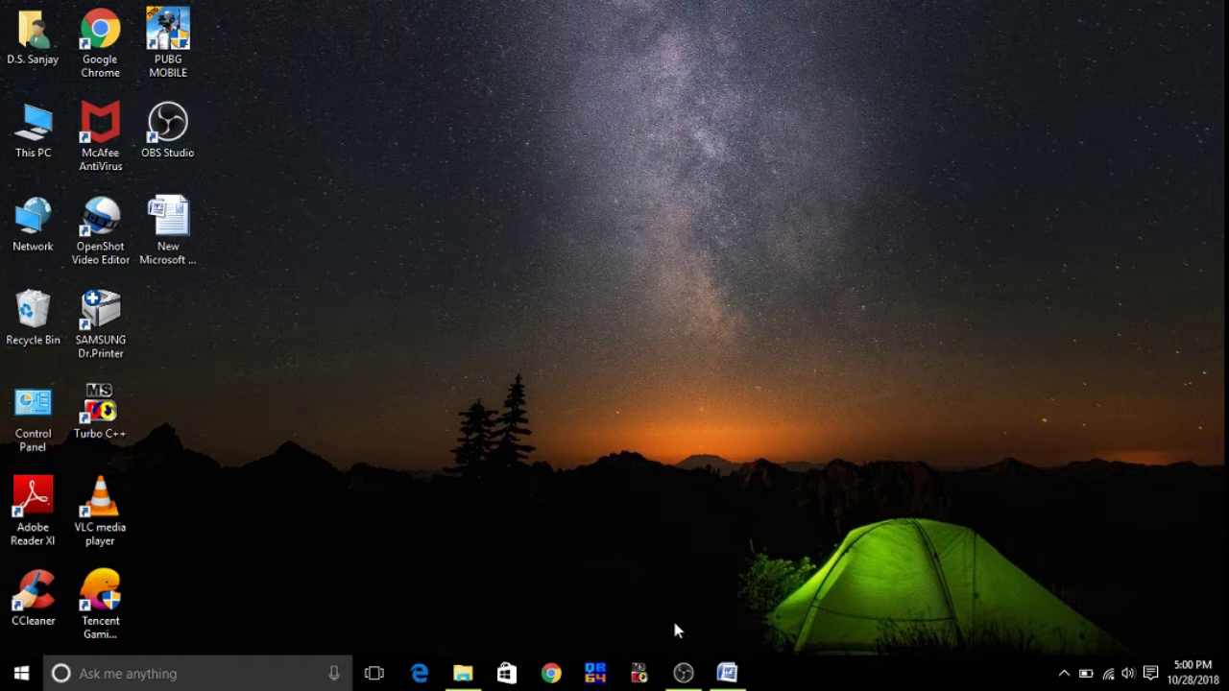
pyautogui.click(678, 681)
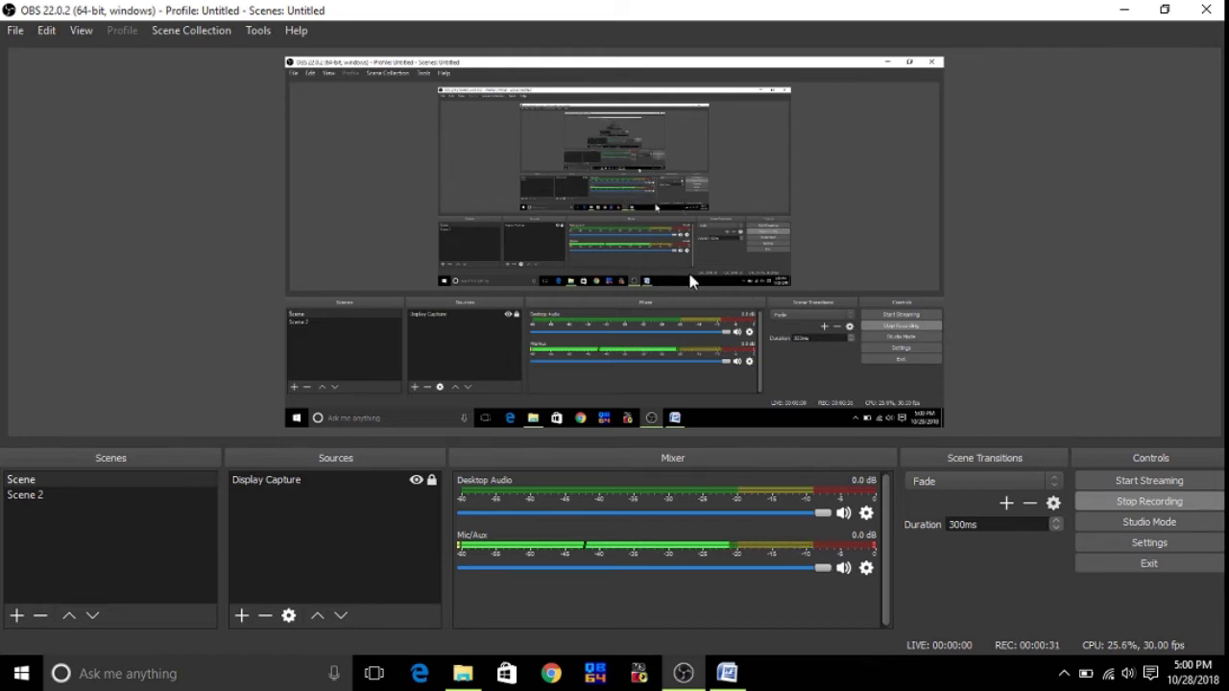
# - Bring up the Word OBS features document and scroll past the colour bars to the unlimited-scenes caption
pyautogui.click(727, 673)
pyautogui.scroll(3, 777, 312)
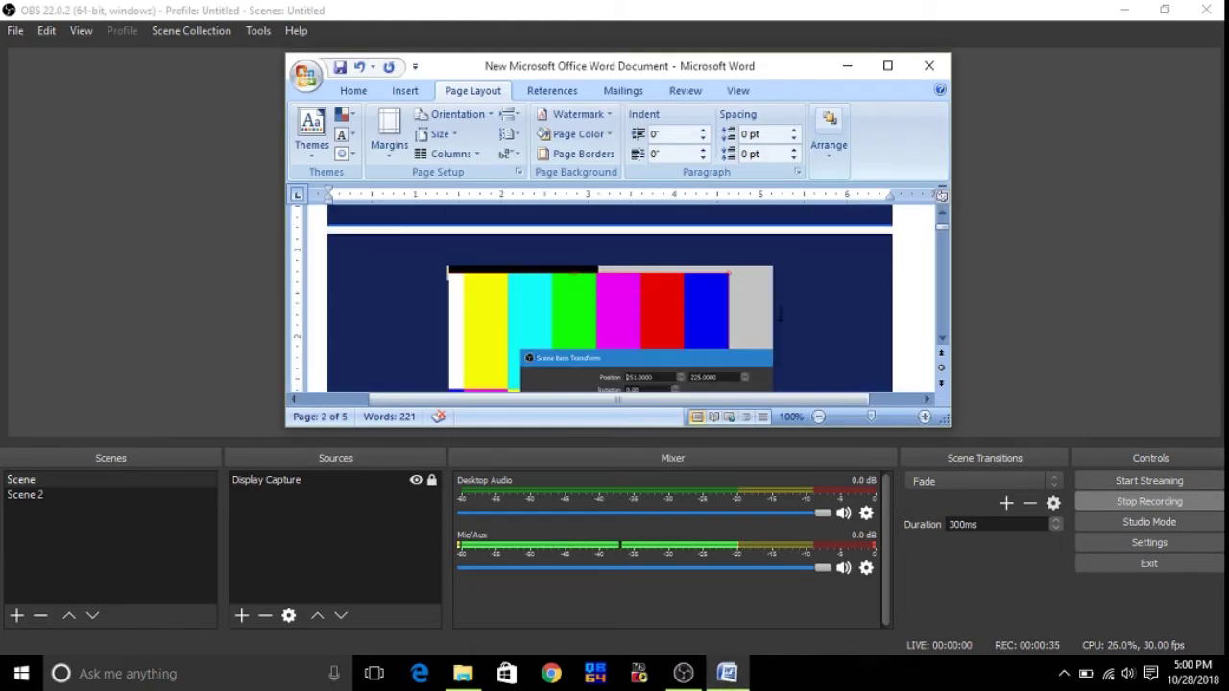
pyautogui.scroll(2, 778, 317)
pyautogui.scroll(-2, 780, 336)
pyautogui.scroll(-2, 783, 338)
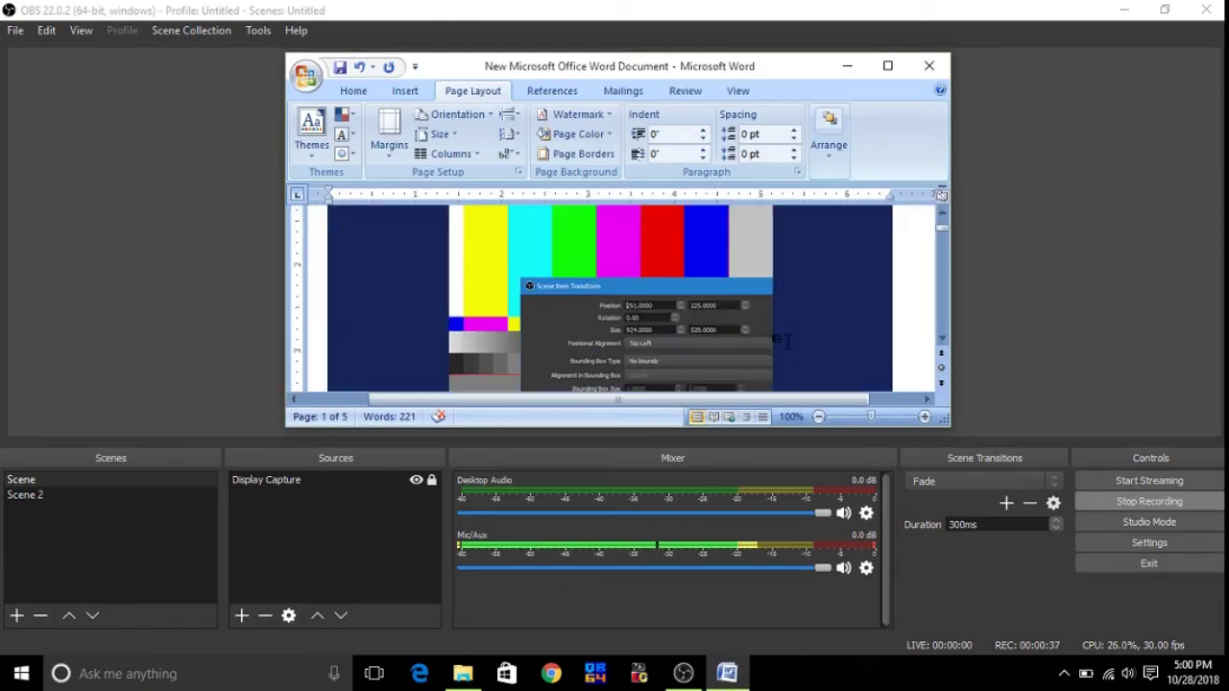
pyautogui.scroll(-1, 778, 340)
pyautogui.scroll(-2, 771, 344)
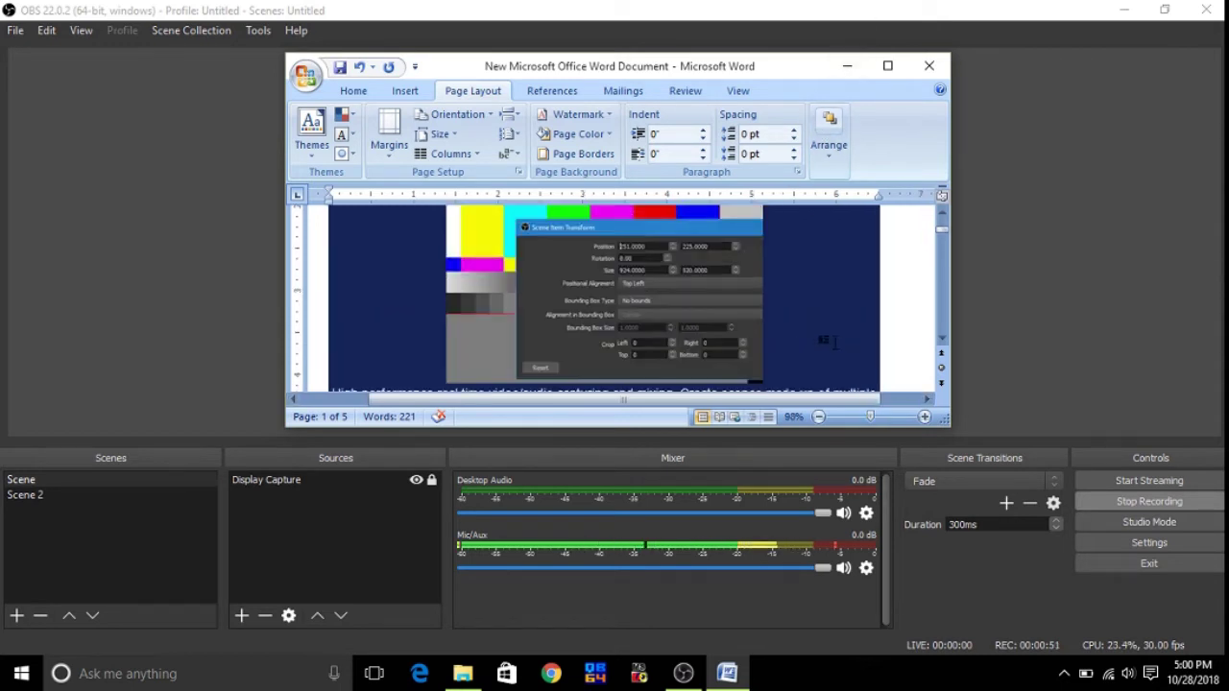
pyautogui.scroll(-3, 819, 312)
pyautogui.scroll(-1, 818, 312)
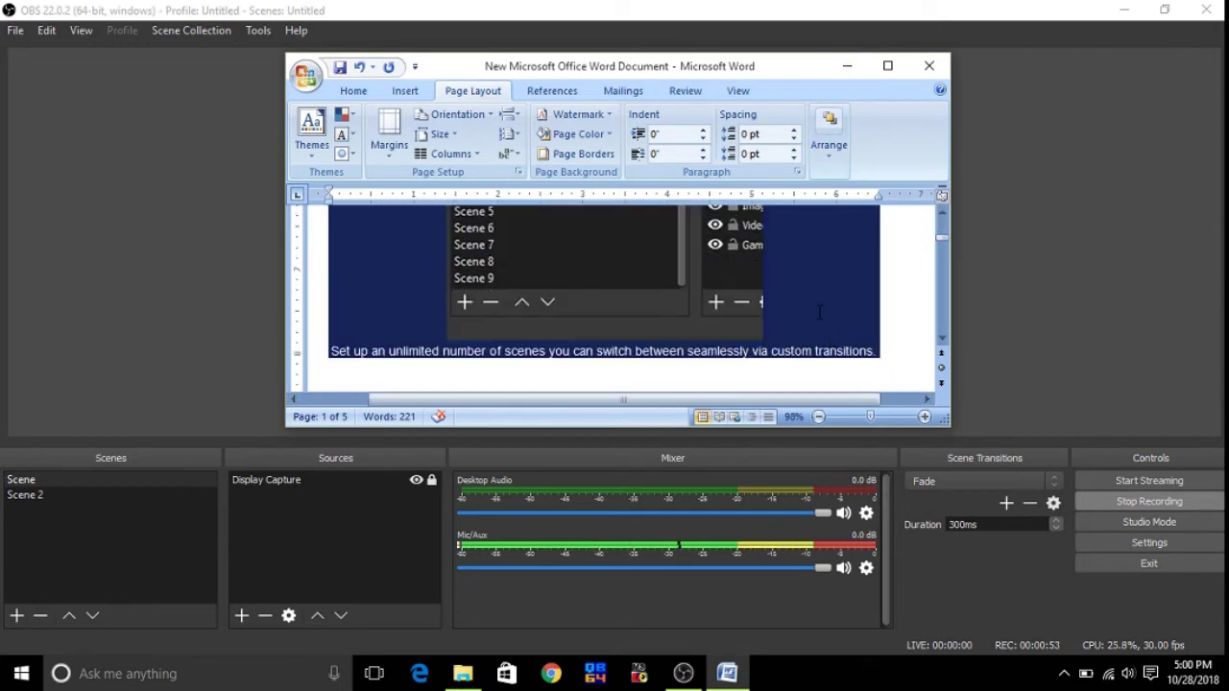
# - Minimize Word and add a new scene named Scene 3 to the scene list
pyautogui.click(847, 65)
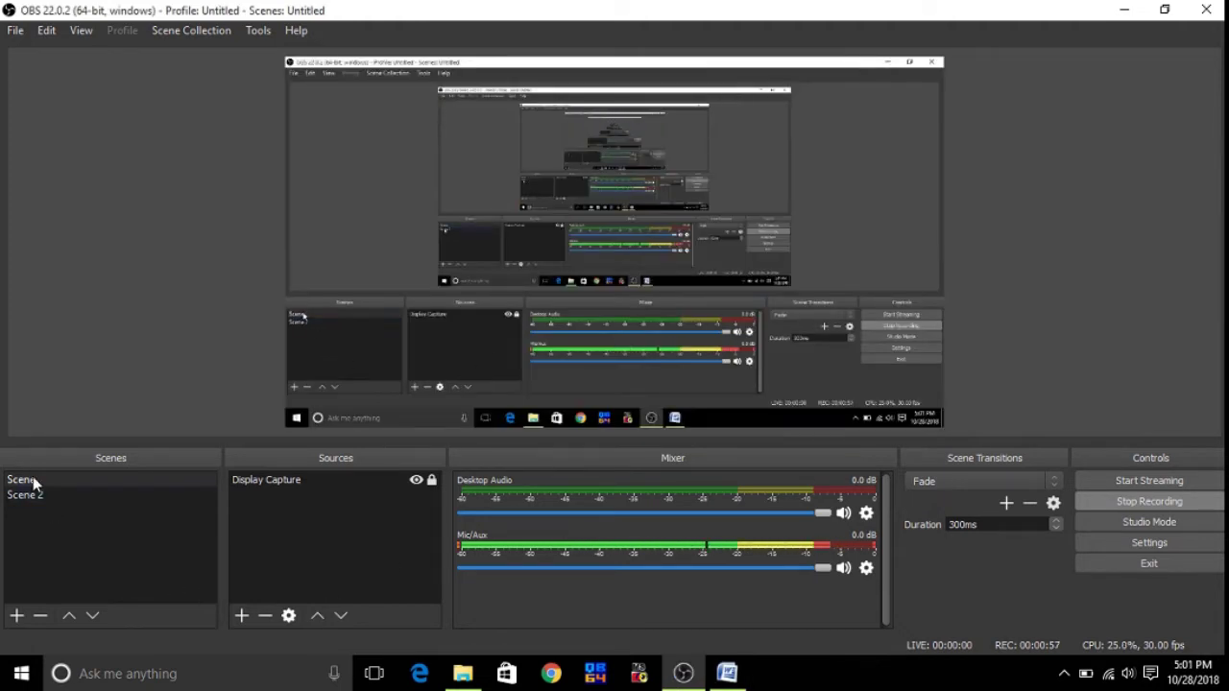
pyautogui.click(19, 615)
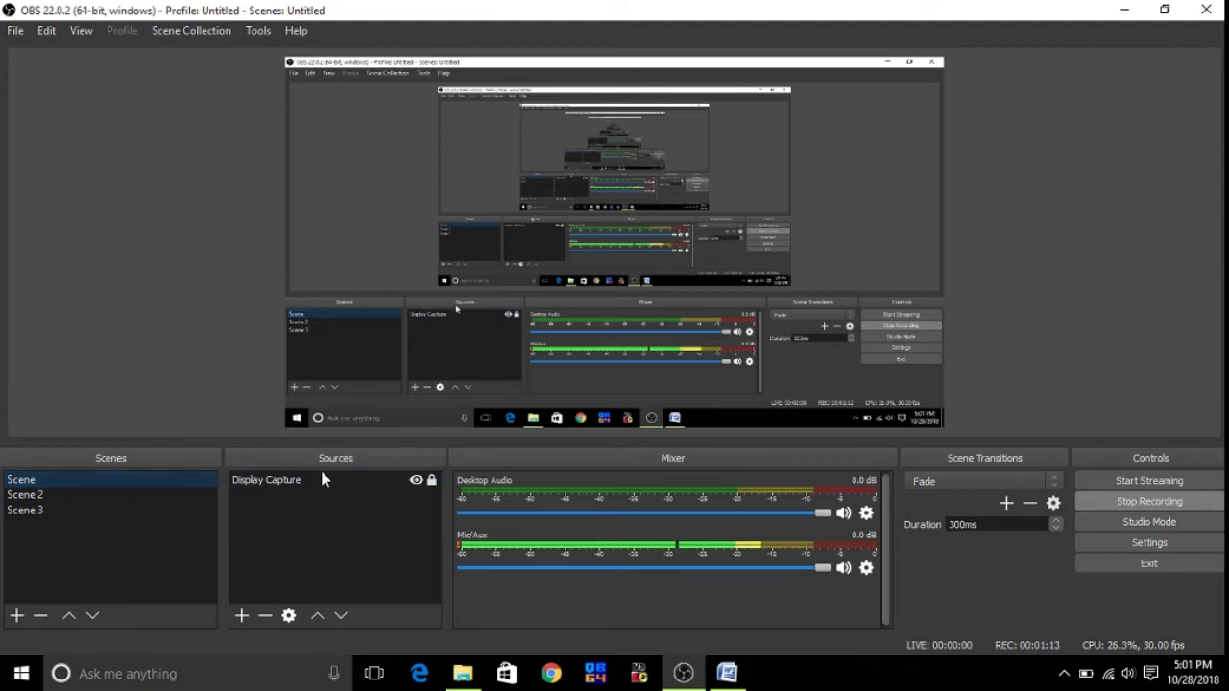
# - Show the Sources add menu to view the available source types
pyautogui.click(240, 614)
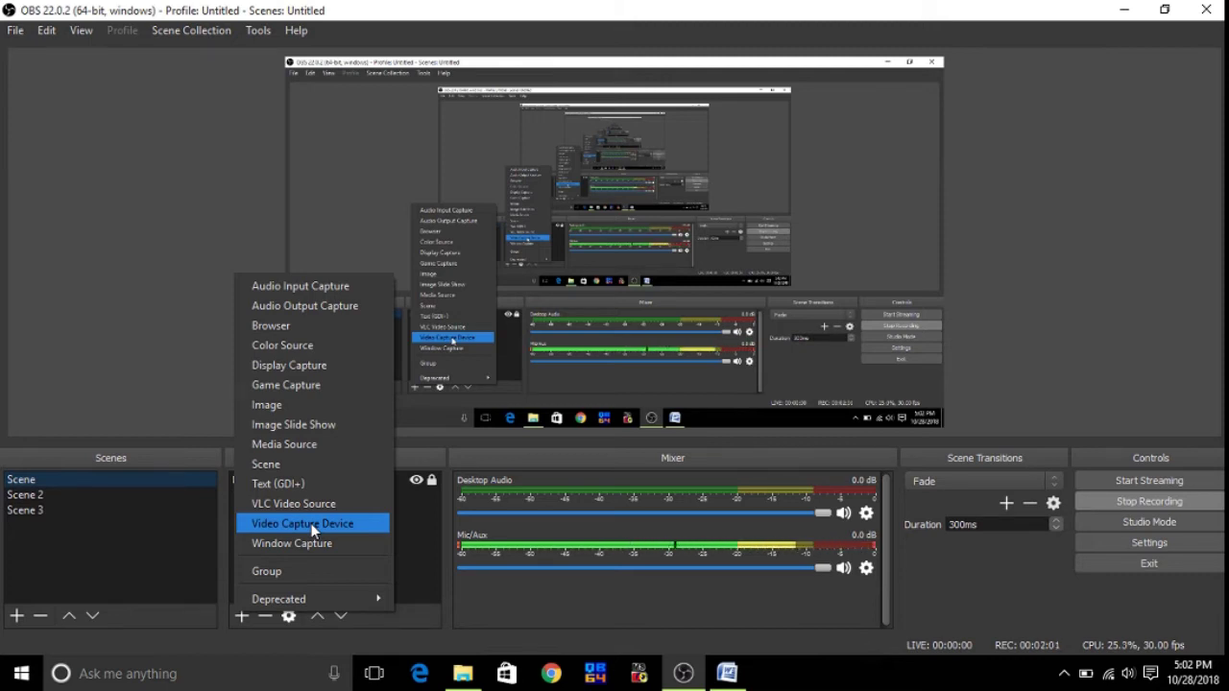
# - Return to the Word document and scroll down to the audio-mixer image
pyautogui.click(742, 676)
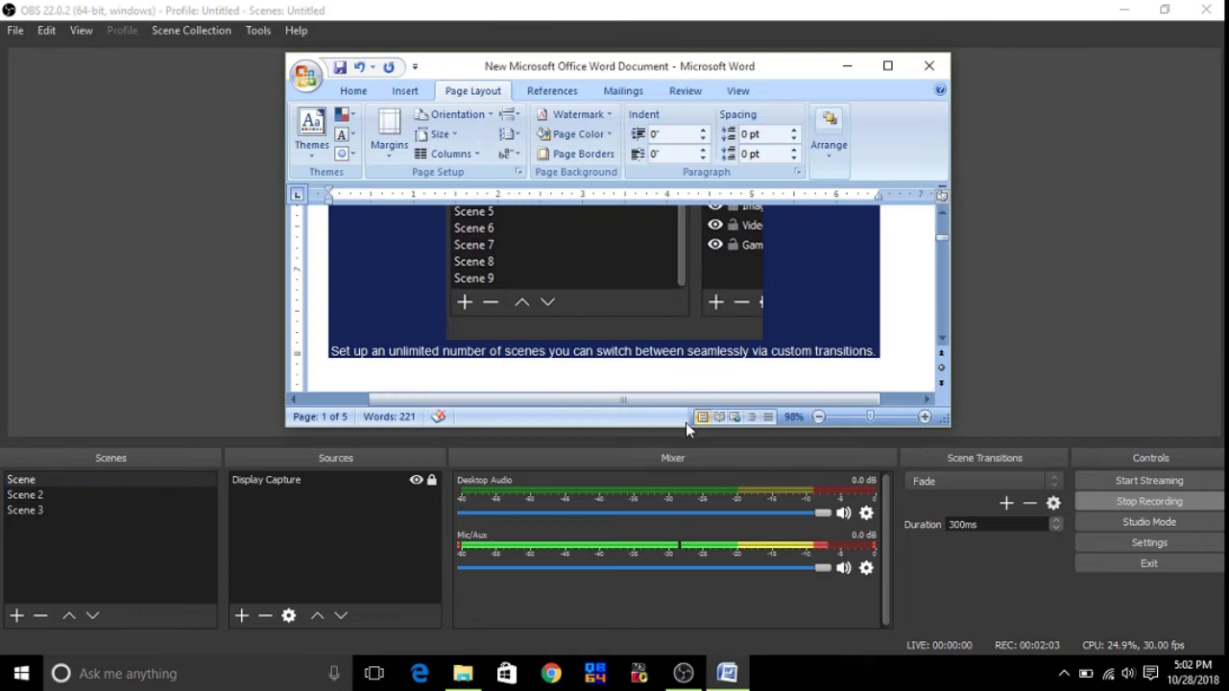
pyautogui.scroll(-3, 697, 340)
pyautogui.scroll(-3, 697, 340)
pyautogui.scroll(-1, 697, 340)
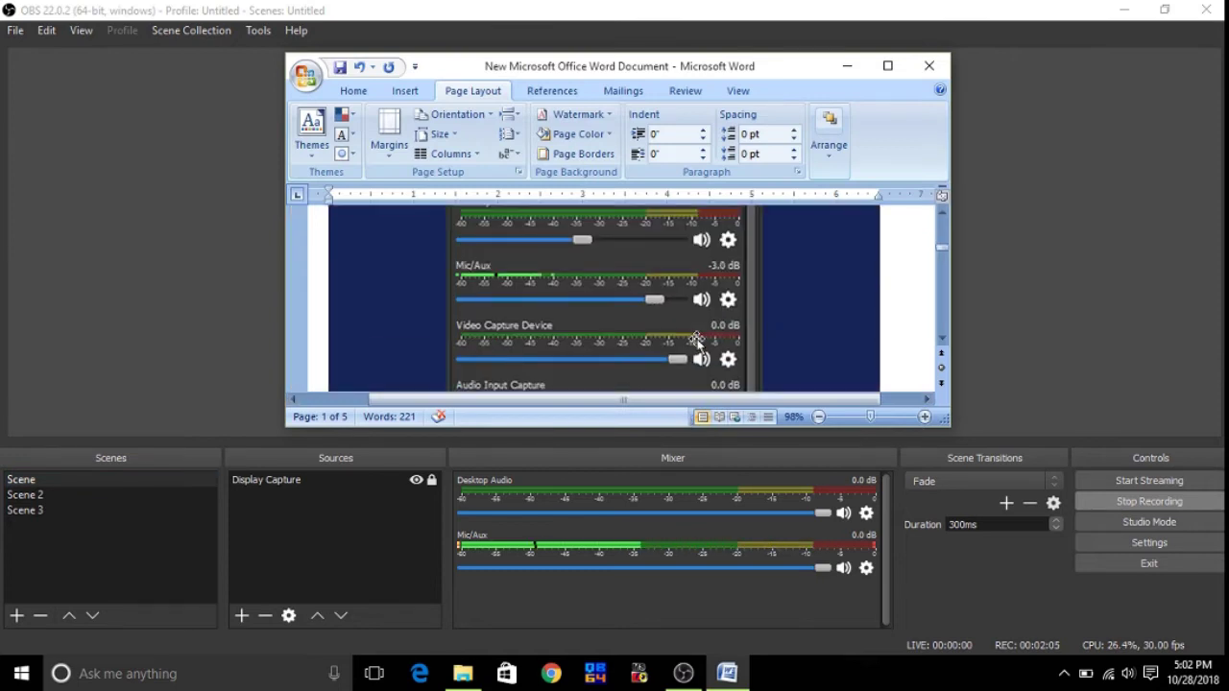
pyautogui.scroll(-1, 697, 340)
pyautogui.scroll(-1, 697, 340)
pyautogui.scroll(-1, 697, 340)
# - Drag the Mic/Aux volume fader nearly all the way down, then back up to full
pyautogui.scroll(1, 697, 339)
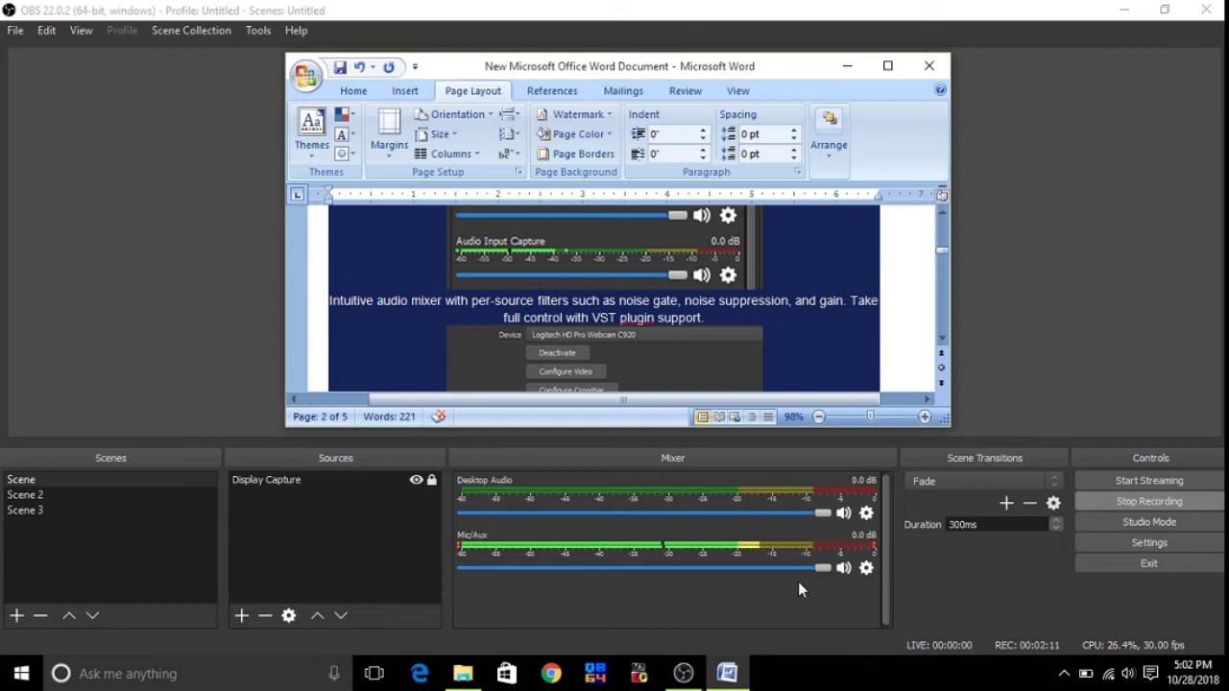
pyautogui.moveTo(820, 568); pyautogui.dragTo(482, 584)
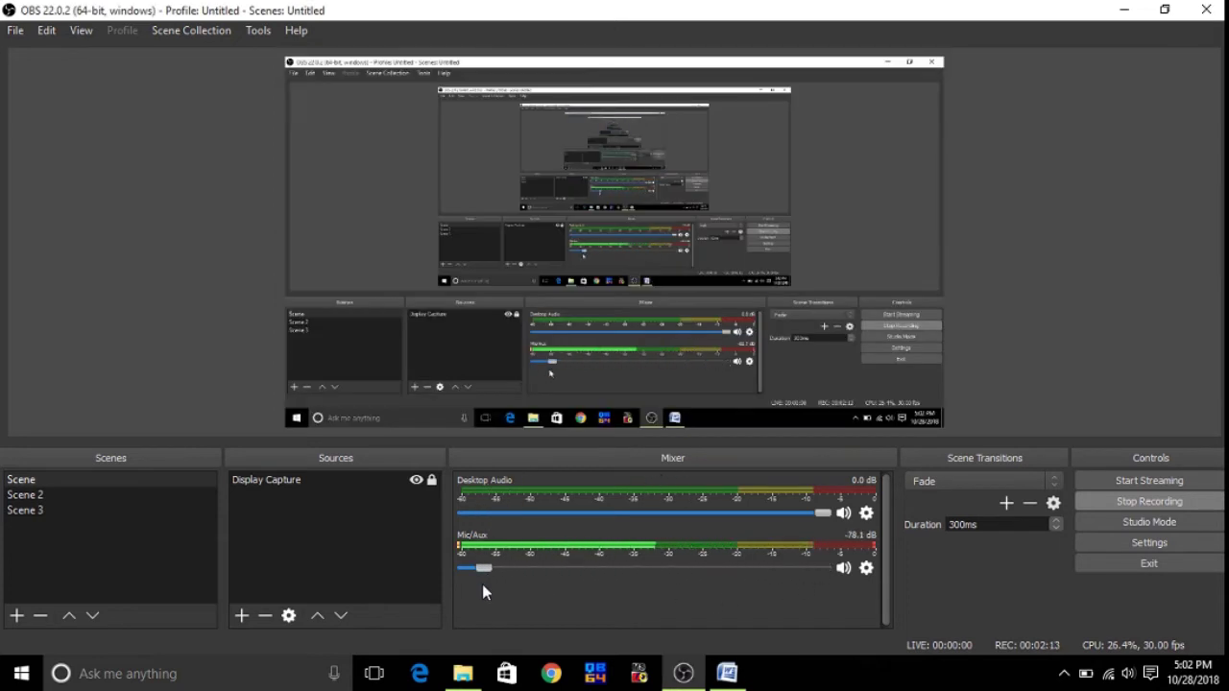
pyautogui.moveTo(465, 569); pyautogui.dragTo(846, 620)
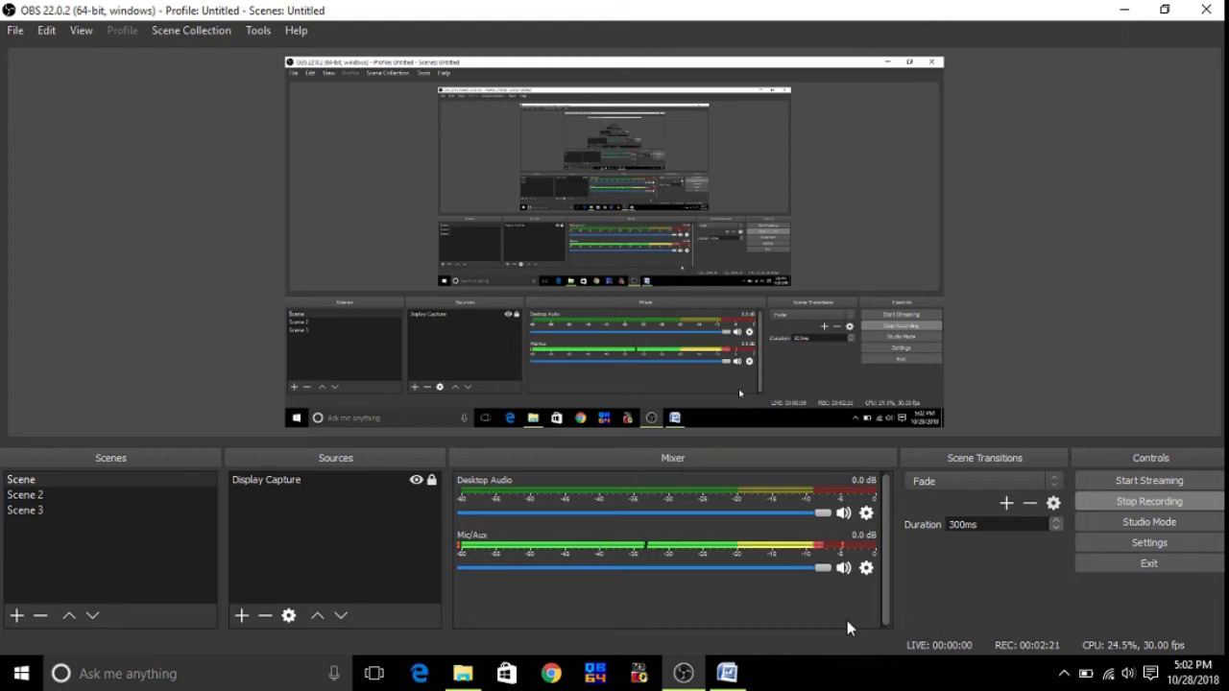
# - Restore OBS, then bring the Word features document to the front and scroll down
pyautogui.click(683, 674)
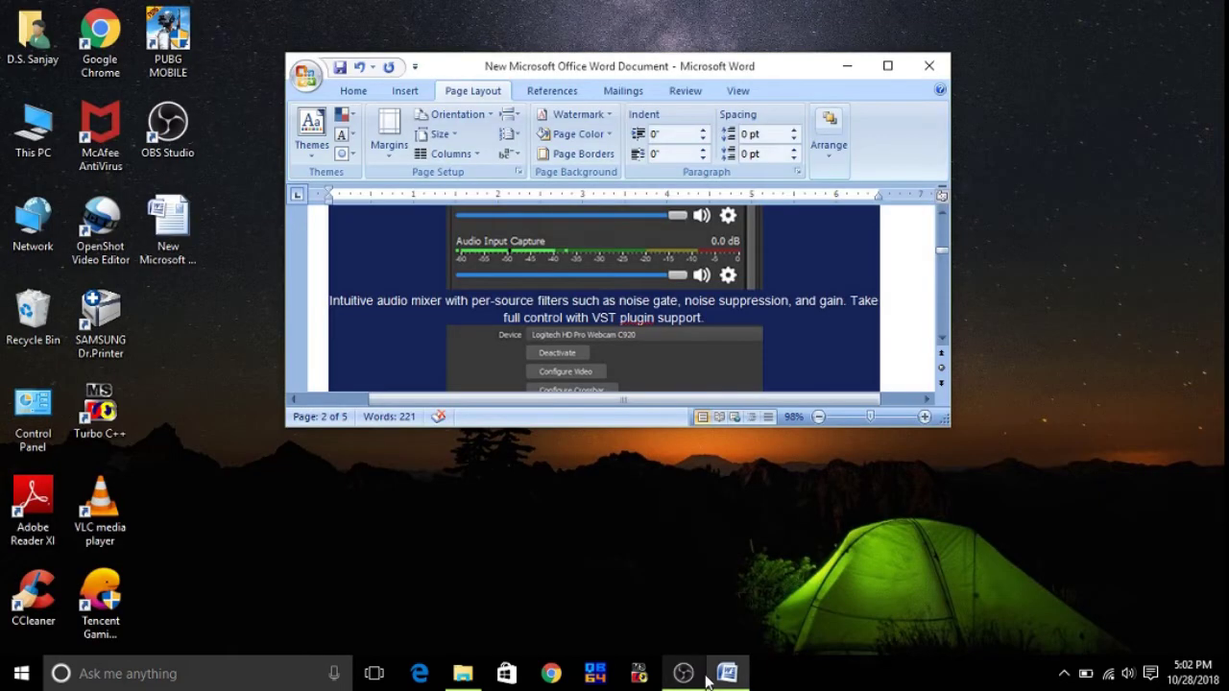
pyautogui.click(683, 674)
pyautogui.click(727, 674)
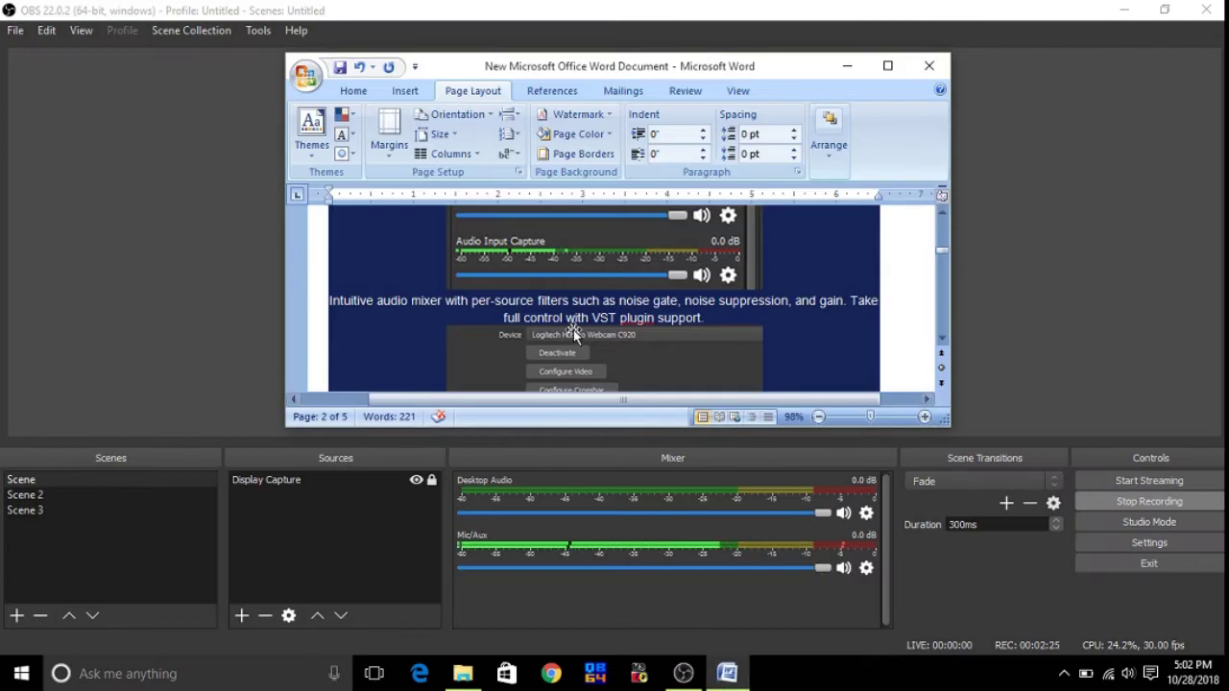
pyautogui.scroll(-1, 613, 337)
pyautogui.scroll(-1, 614, 338)
pyautogui.scroll(-1, 614, 338)
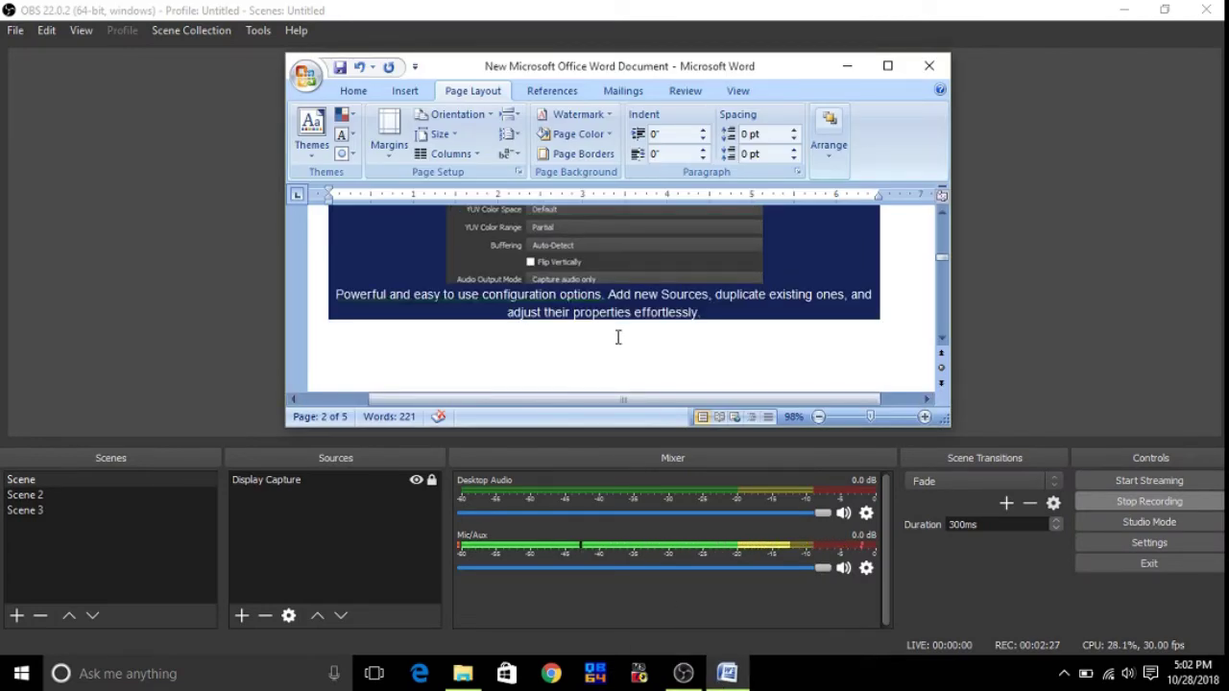
pyautogui.scroll(-1, 616, 338)
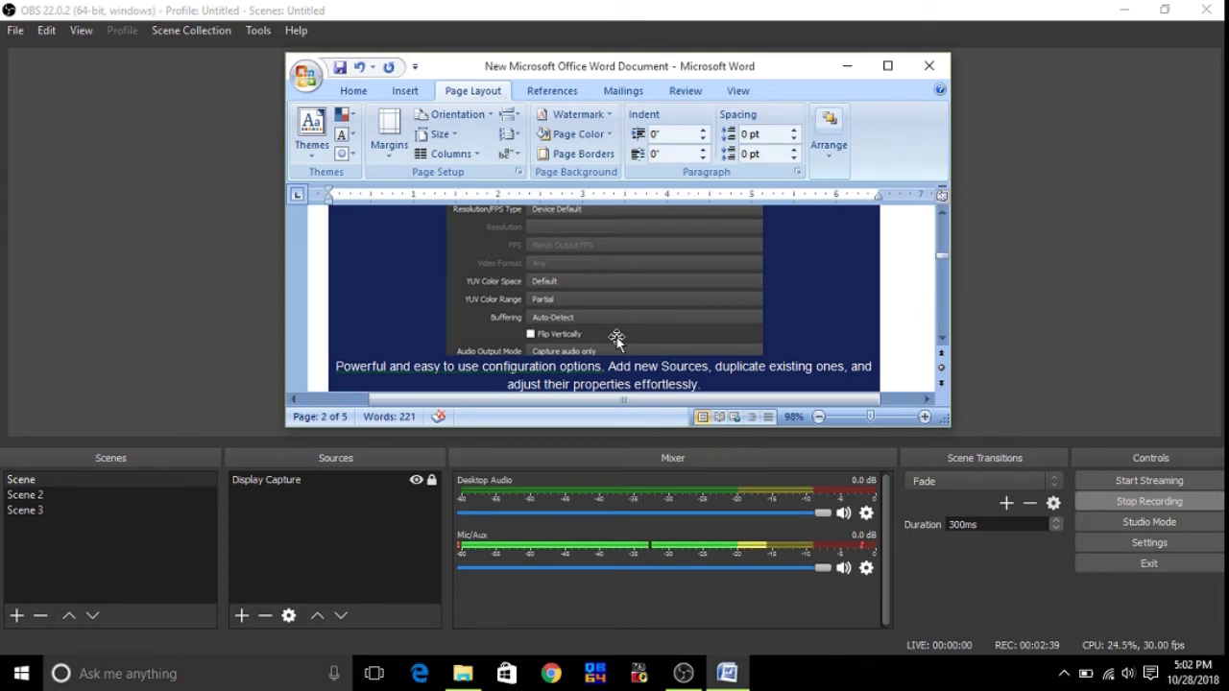
# - Scroll to the Settings-panel passage on page 3, then minimize Word
pyautogui.scroll(-3, 799, 330)
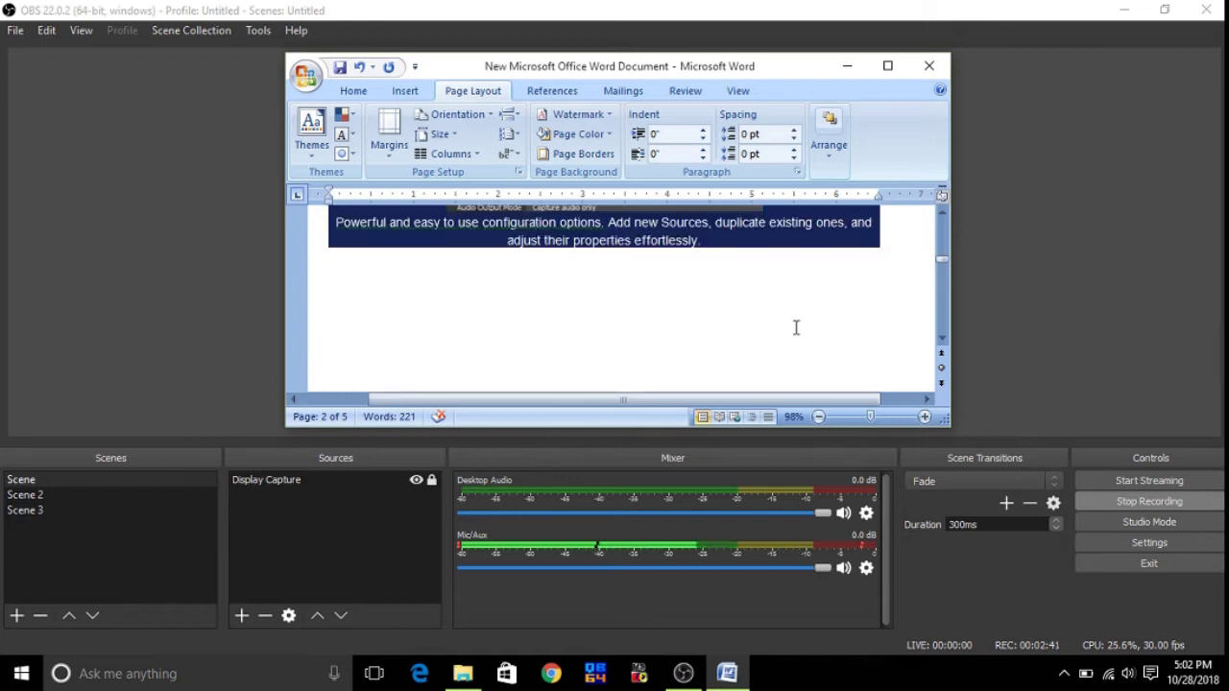
pyautogui.scroll(-2, 795, 328)
pyautogui.scroll(-3, 796, 327)
pyautogui.scroll(-3, 795, 328)
pyautogui.scroll(-2, 795, 327)
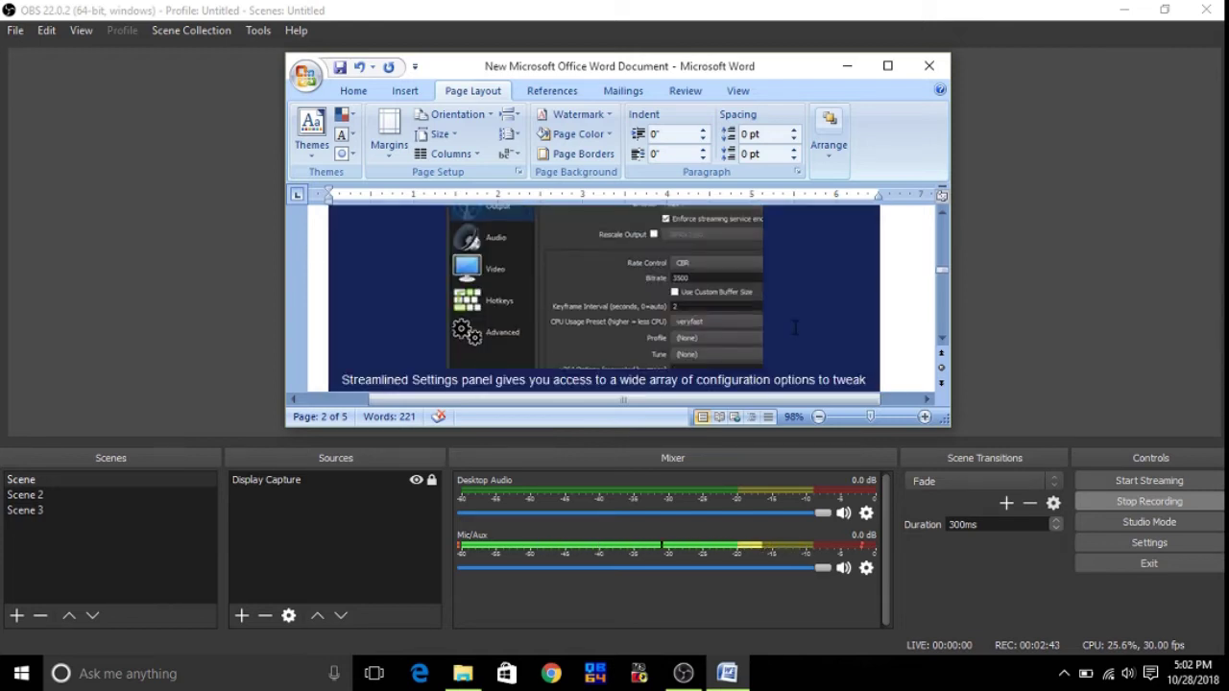
pyautogui.scroll(-3, 795, 327)
pyautogui.scroll(3, 494, 293)
pyautogui.scroll(-1, 603, 384)
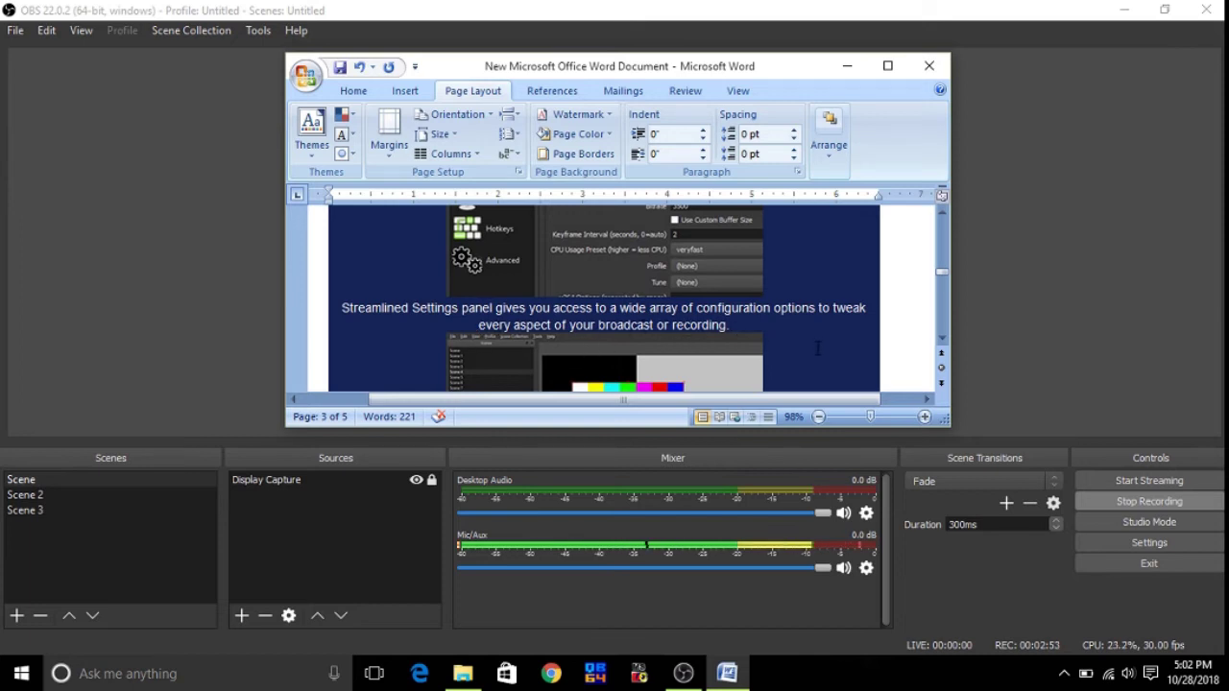
pyautogui.click(847, 65)
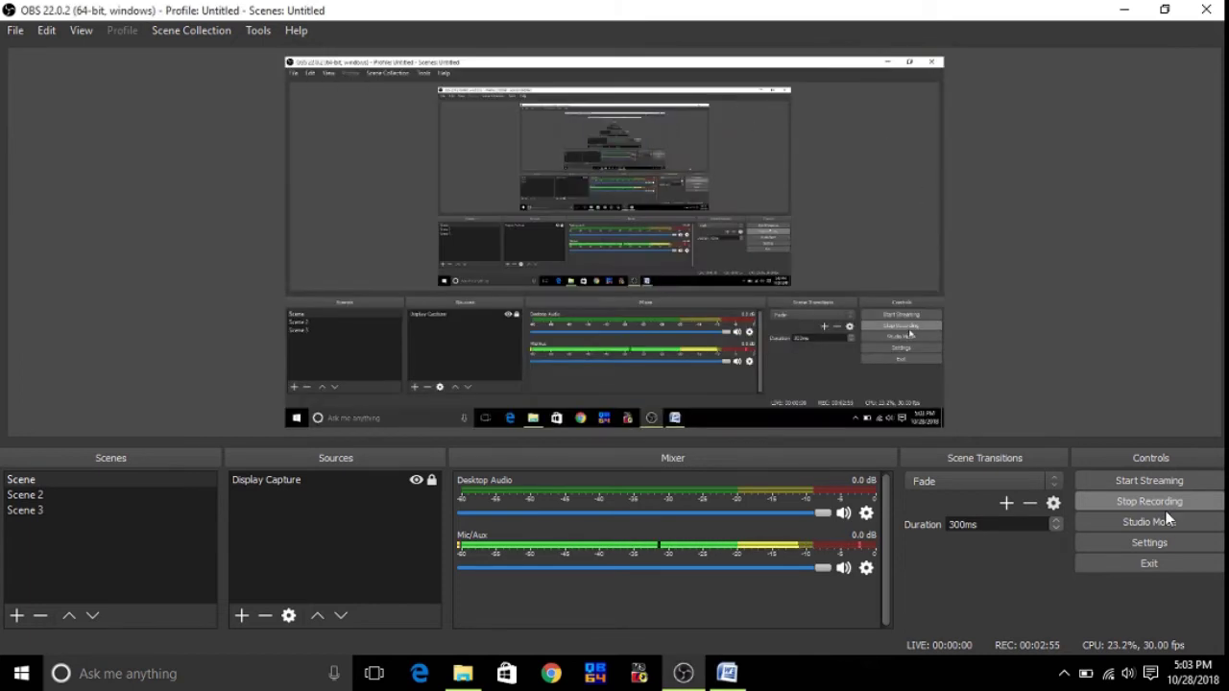
# - Open OBS Settings and browse the Theme and Language lists, keeping English
pyautogui.click(1147, 543)
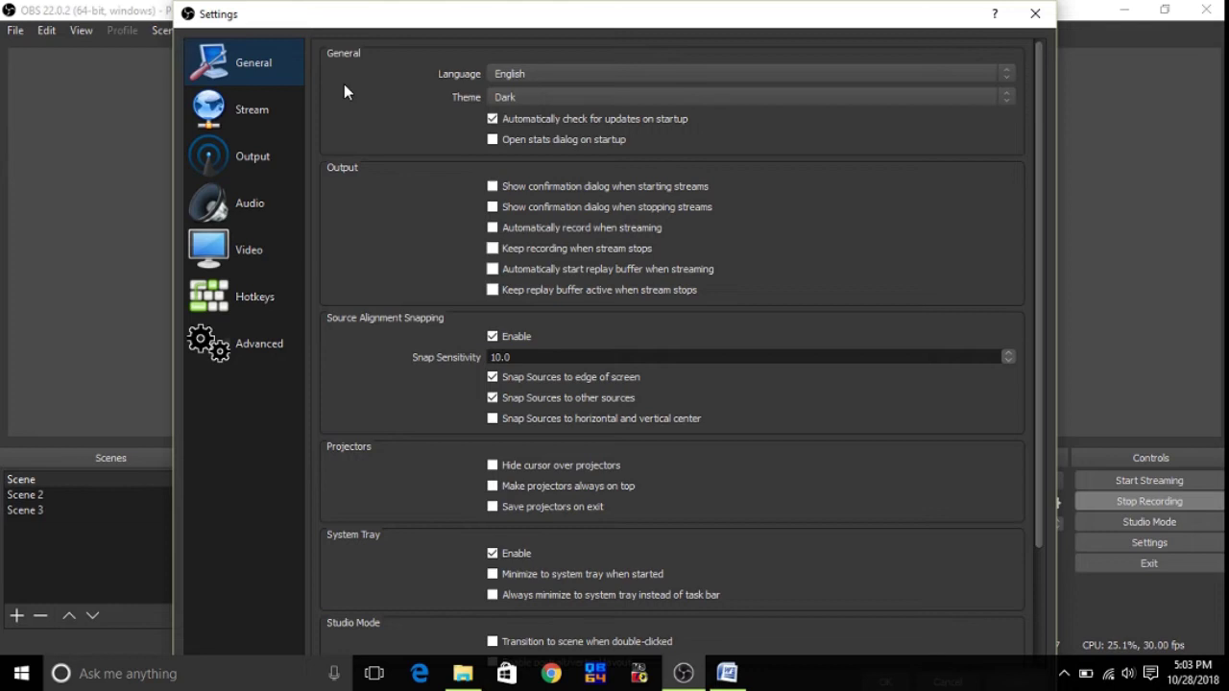
pyautogui.click(799, 96)
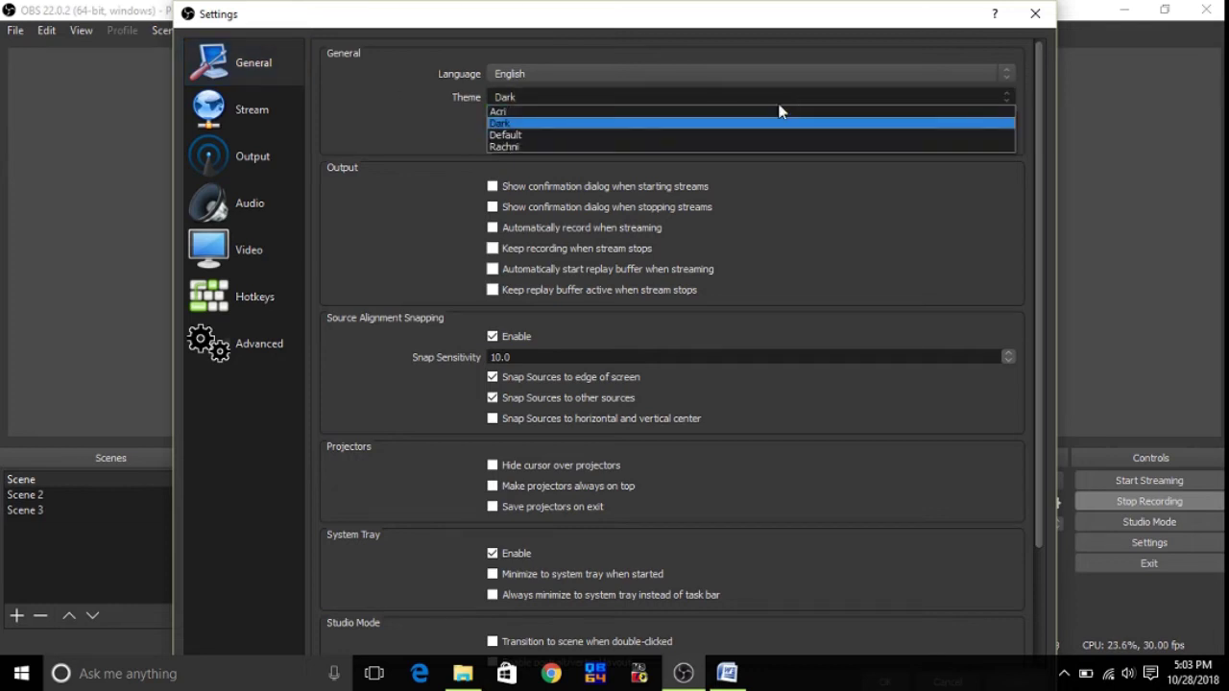
pyautogui.click(750, 112)
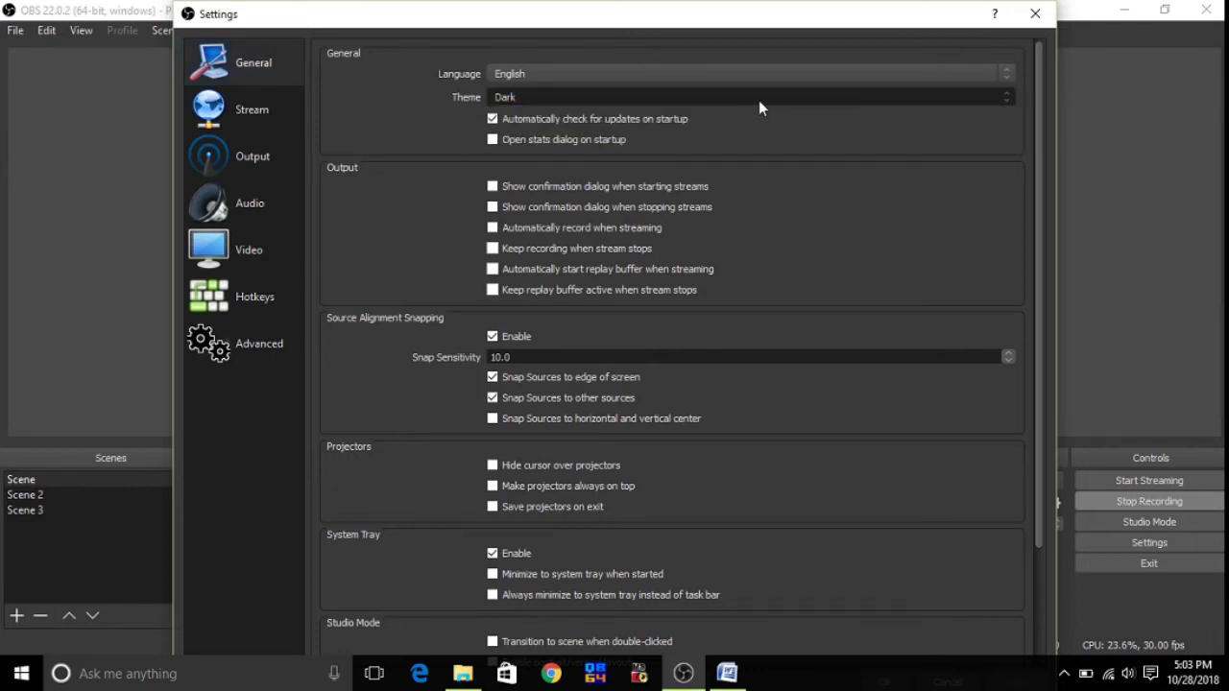
pyautogui.scroll(1, 758, 98)
pyautogui.click(758, 96)
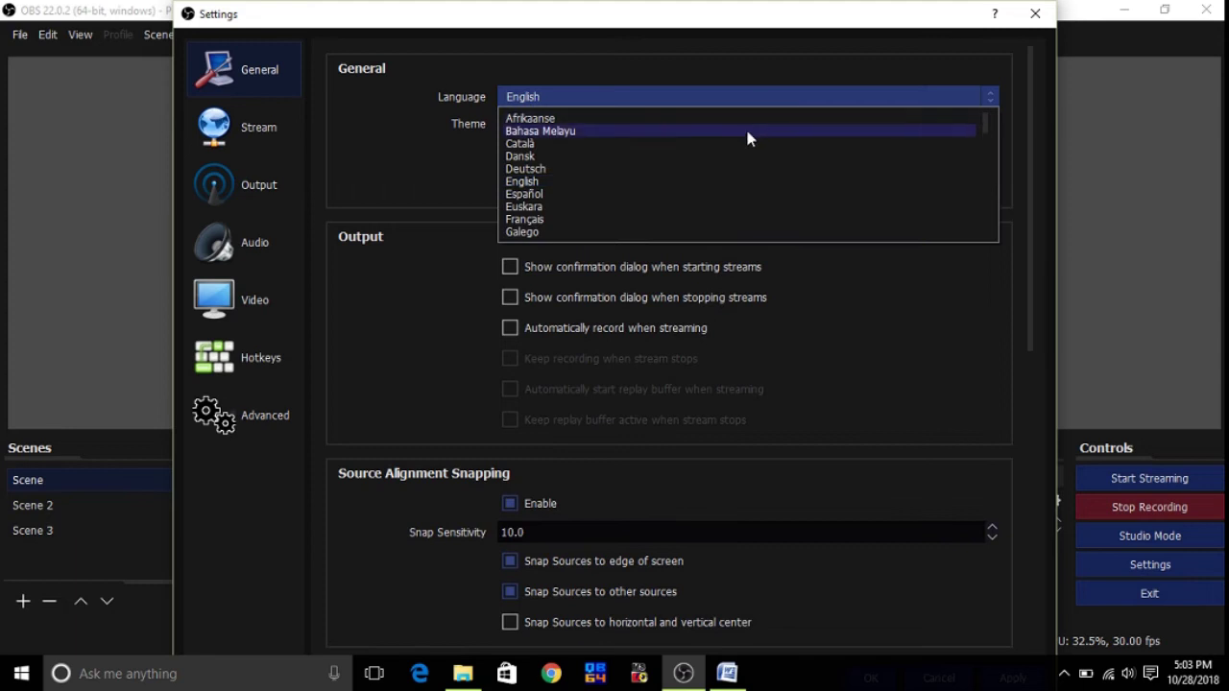
pyautogui.click(874, 314)
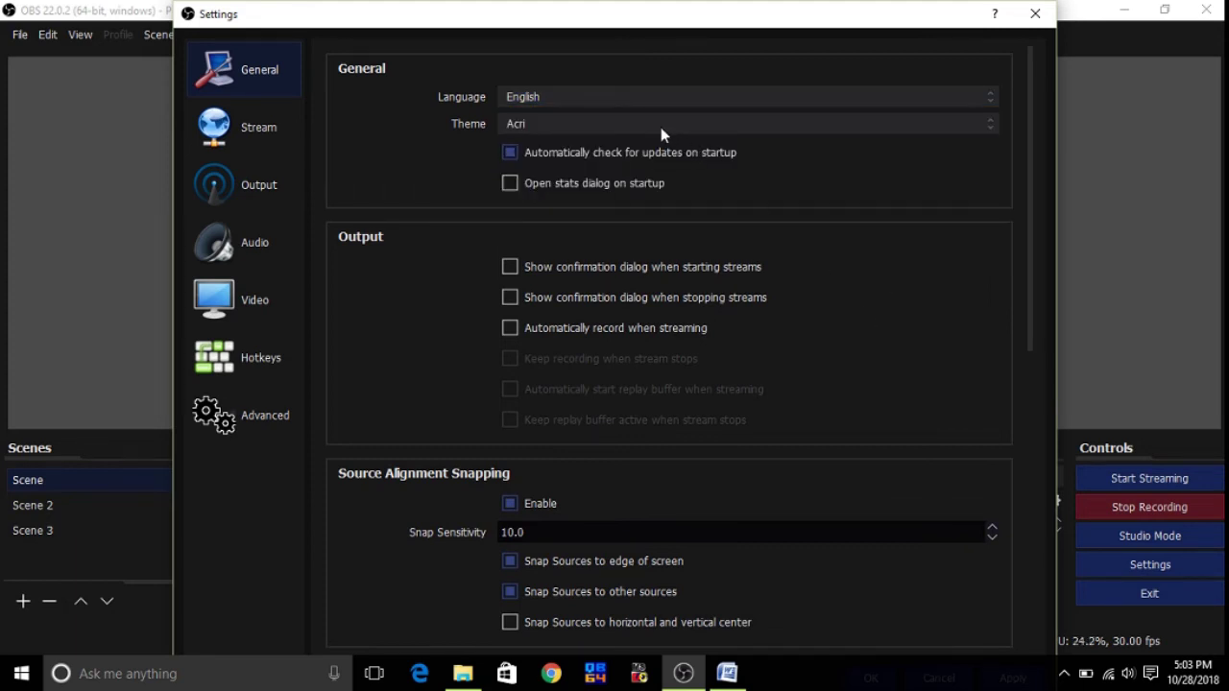
# - Try the Acri, Default and Rachni themes, then set the theme back to Dark
pyautogui.click(669, 125)
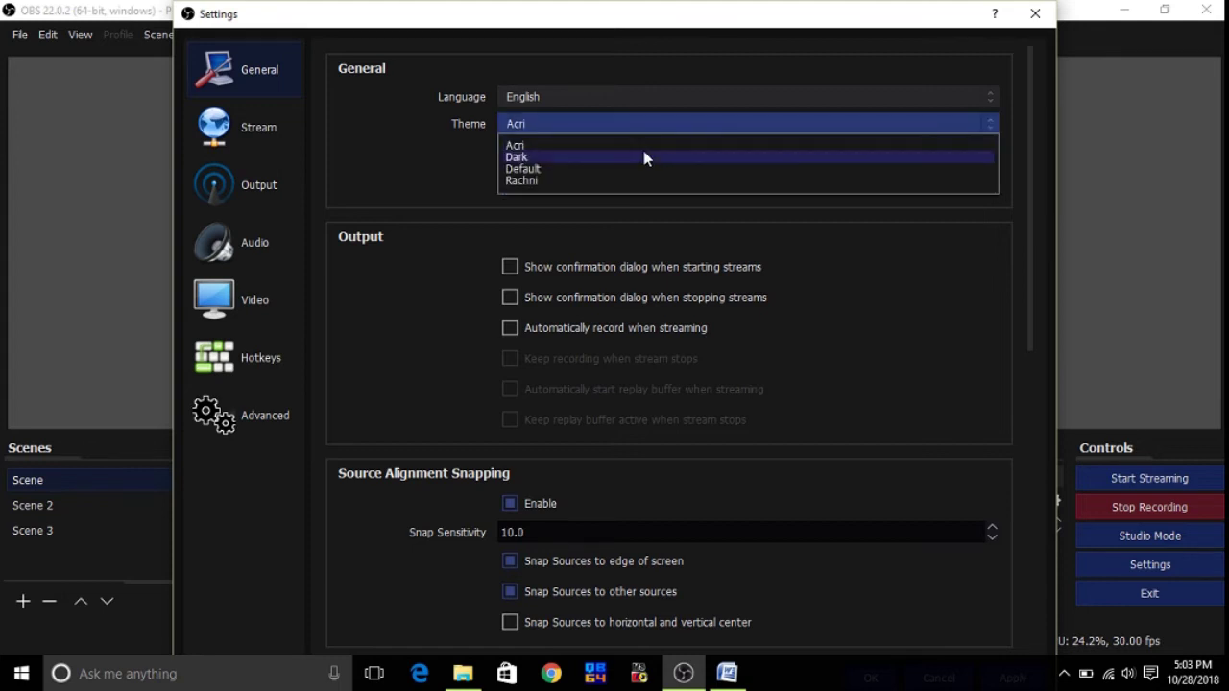
pyautogui.press('Escape')
pyautogui.press('Down')
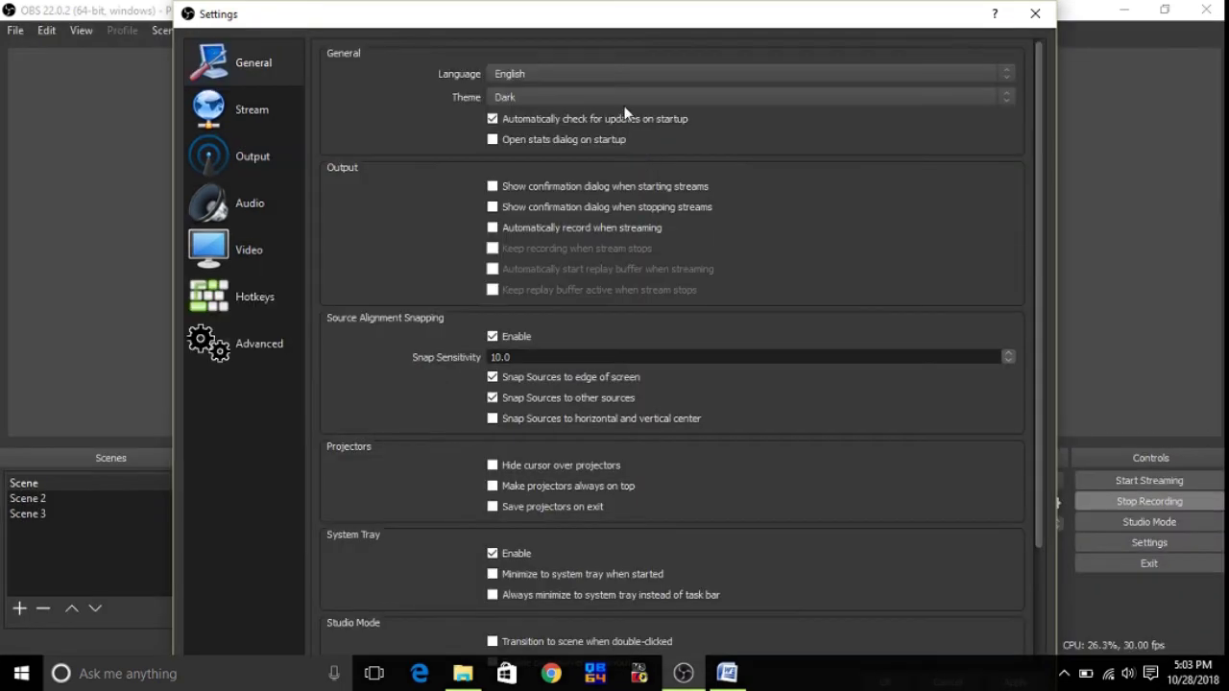
pyautogui.click(624, 104)
pyautogui.click(605, 133)
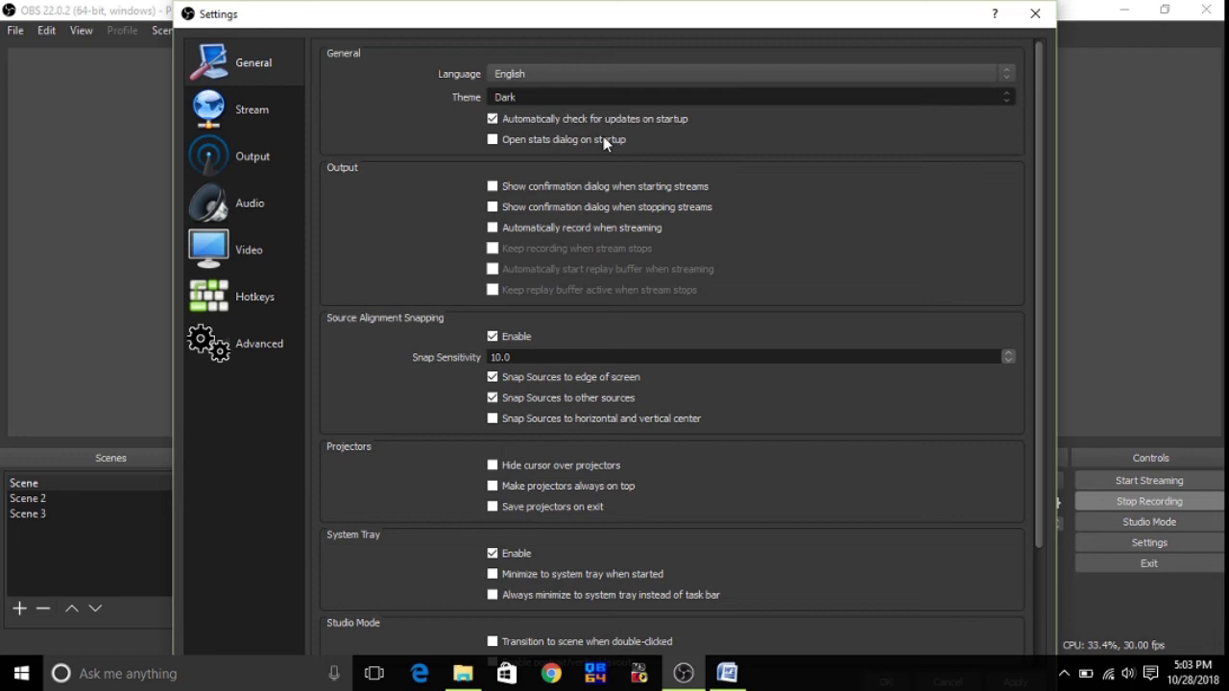
pyautogui.click(582, 104)
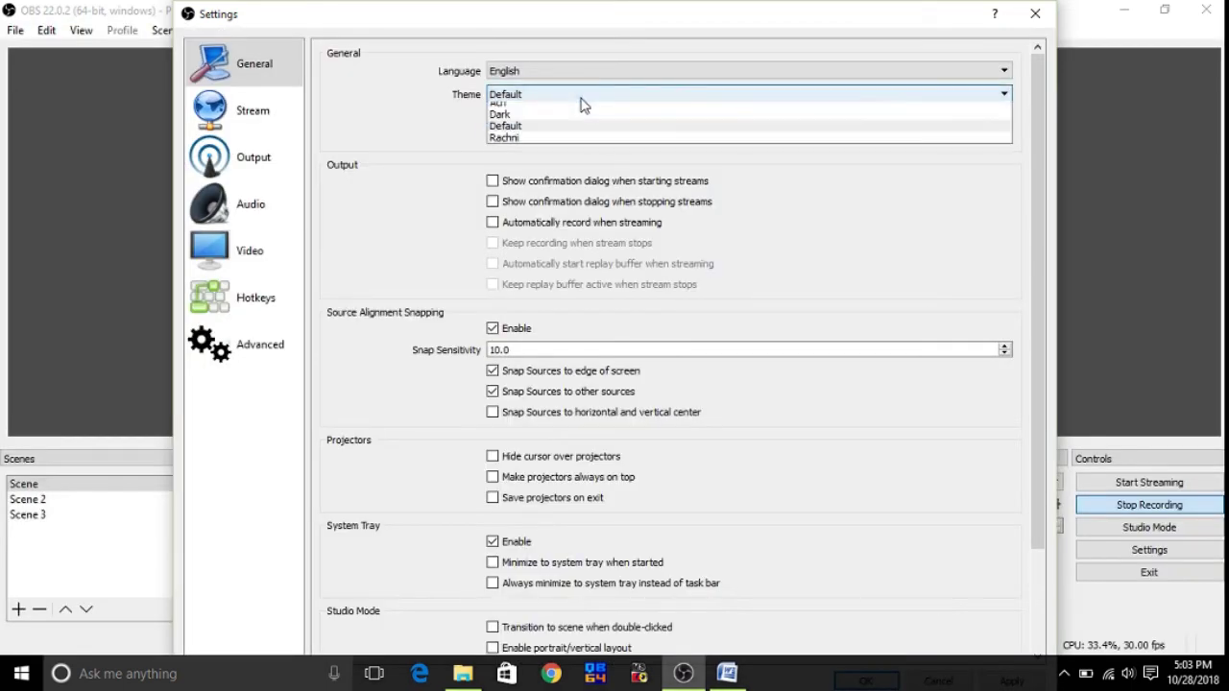
pyautogui.click(564, 145)
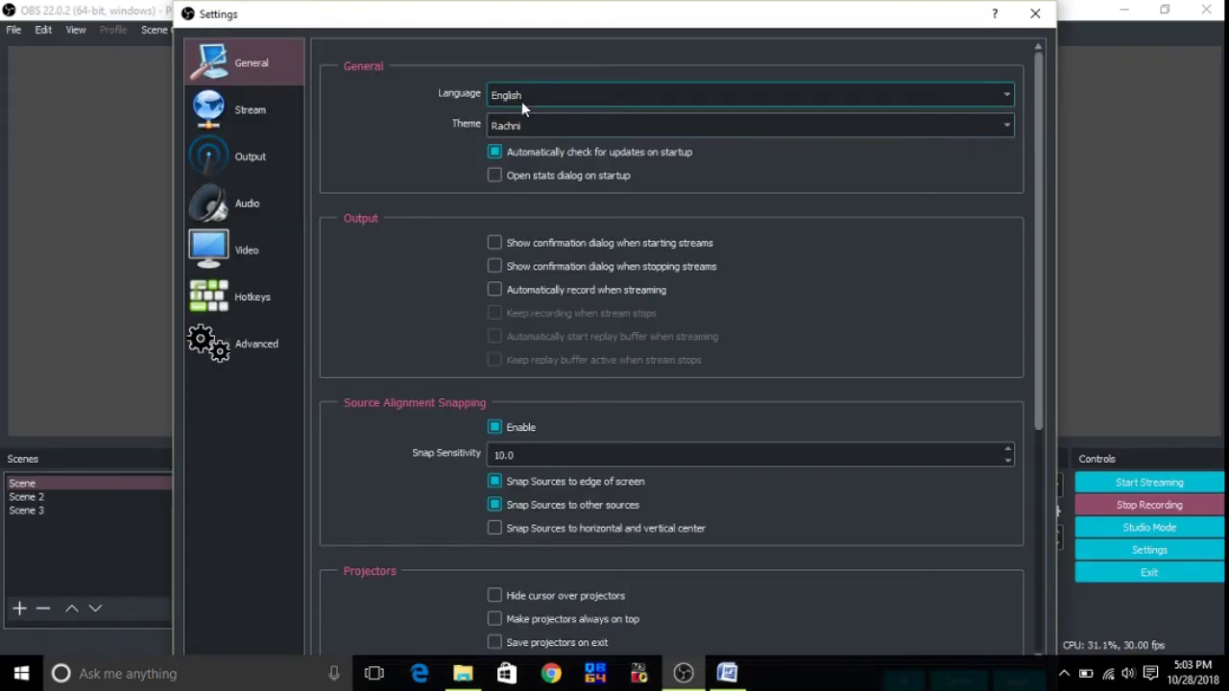
pyautogui.click(555, 124)
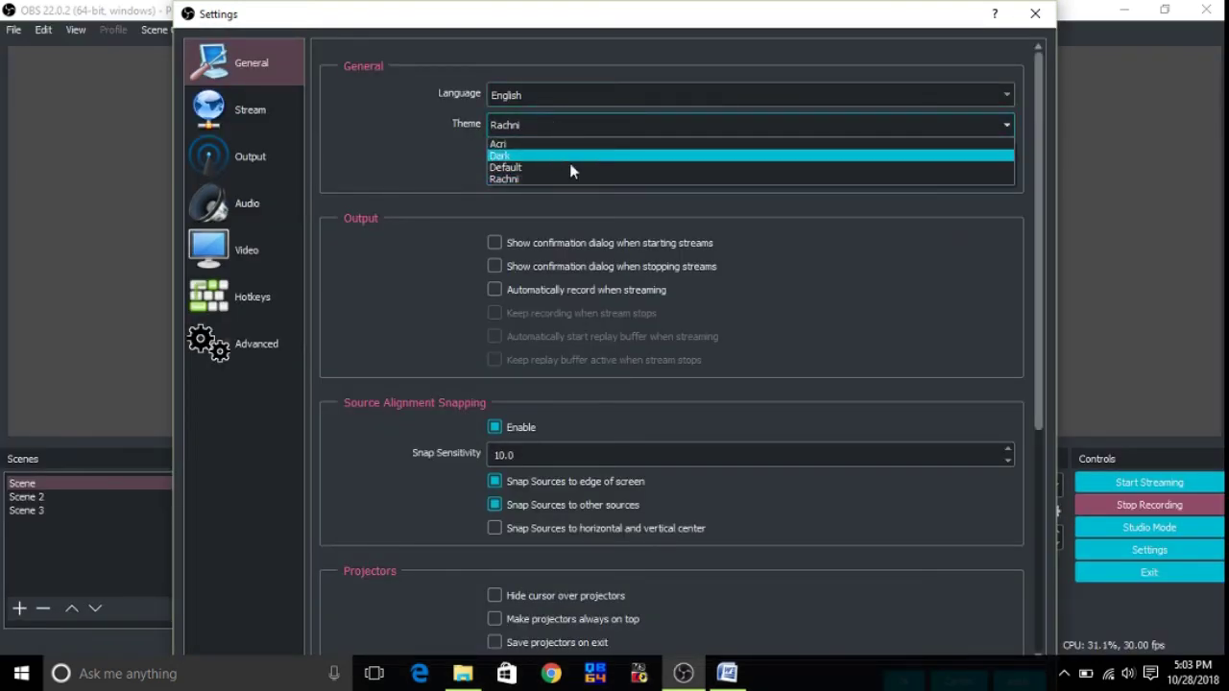
pyautogui.click(565, 155)
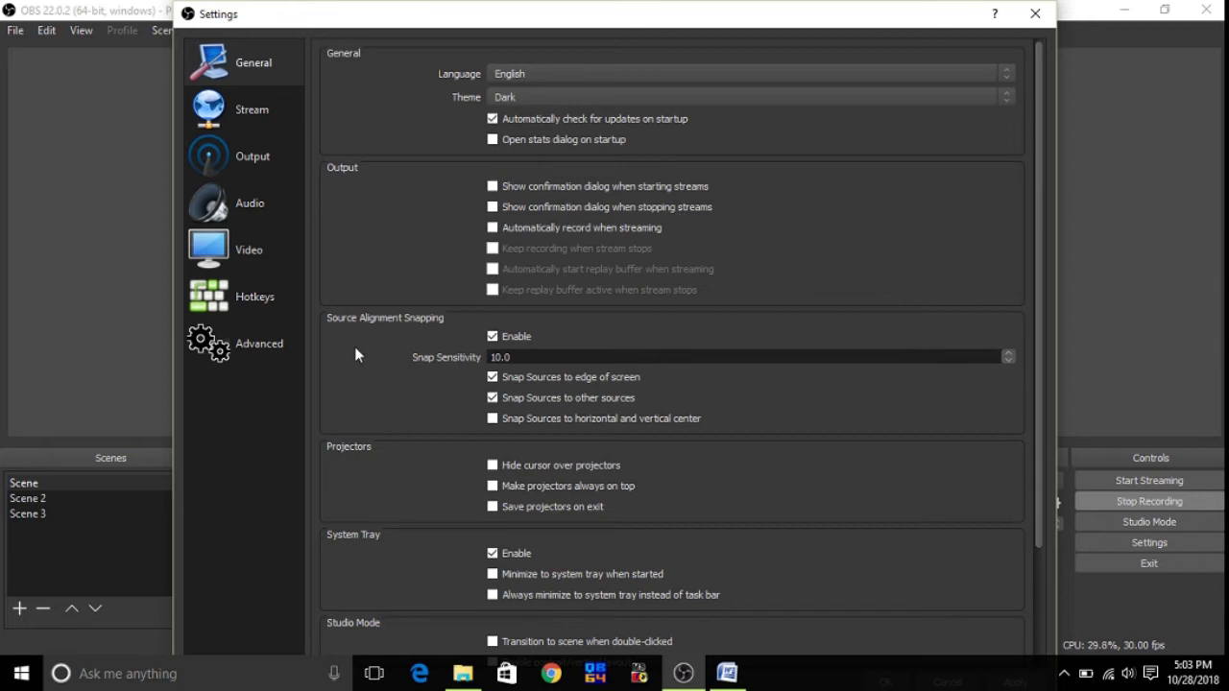
# - Scroll through the remaining General options, then switch to the Stream page
pyautogui.scroll(-2, 365, 504)
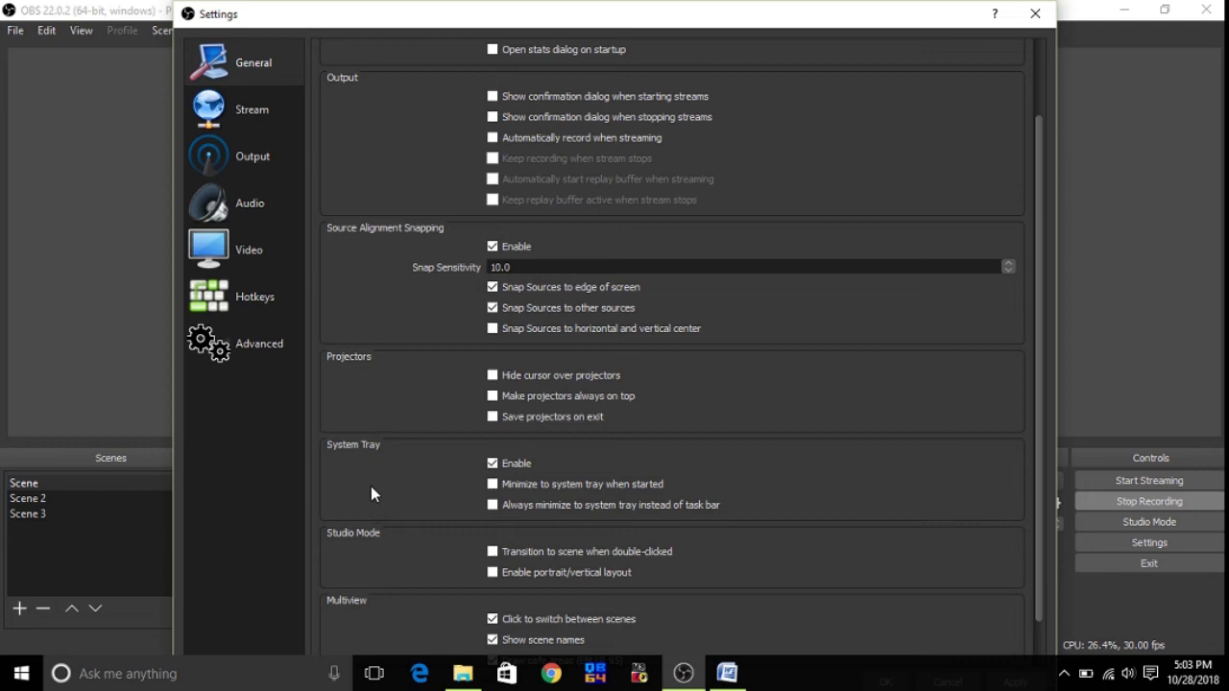
pyautogui.scroll(-1, 372, 490)
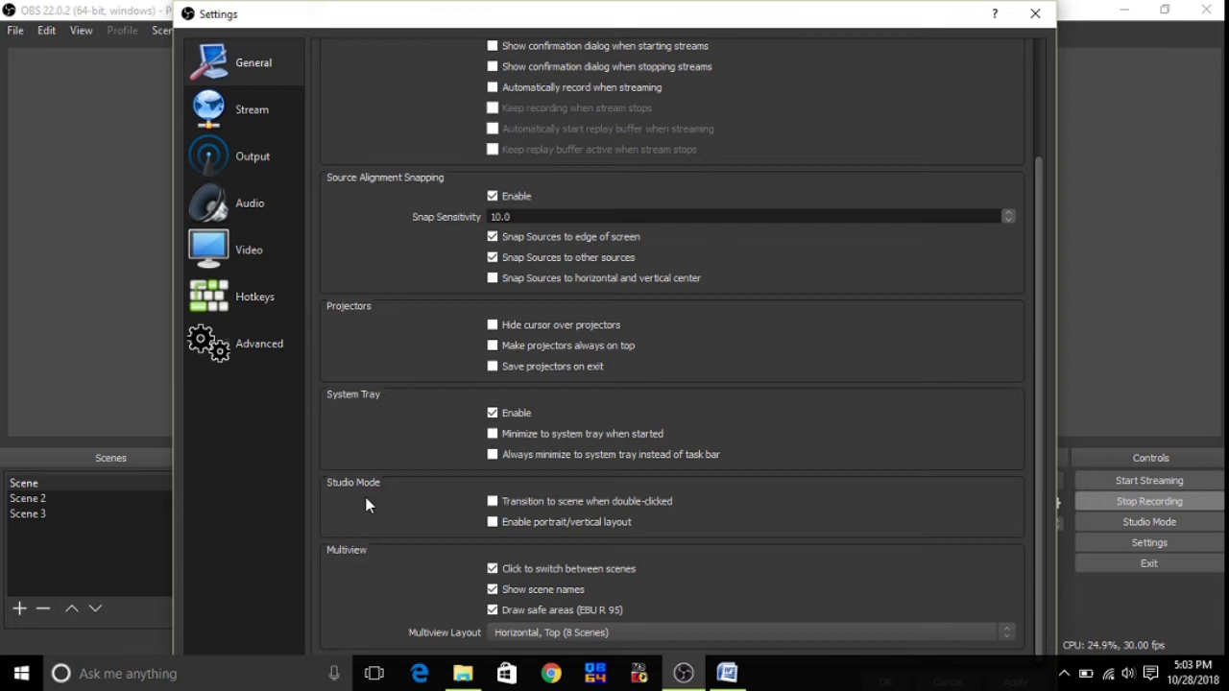
pyautogui.scroll(3, 372, 482)
pyautogui.click(274, 116)
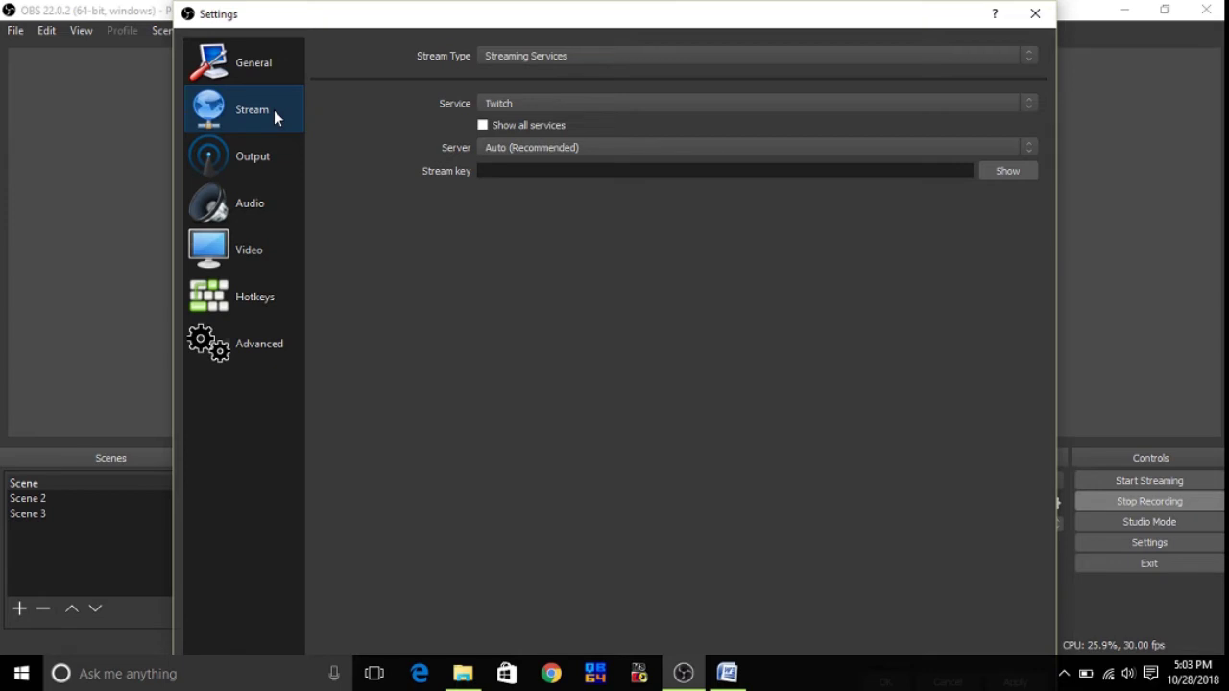
# - Check the streaming service list, keeping Twitch, then view the Output and Audio pages
pyautogui.click(534, 107)
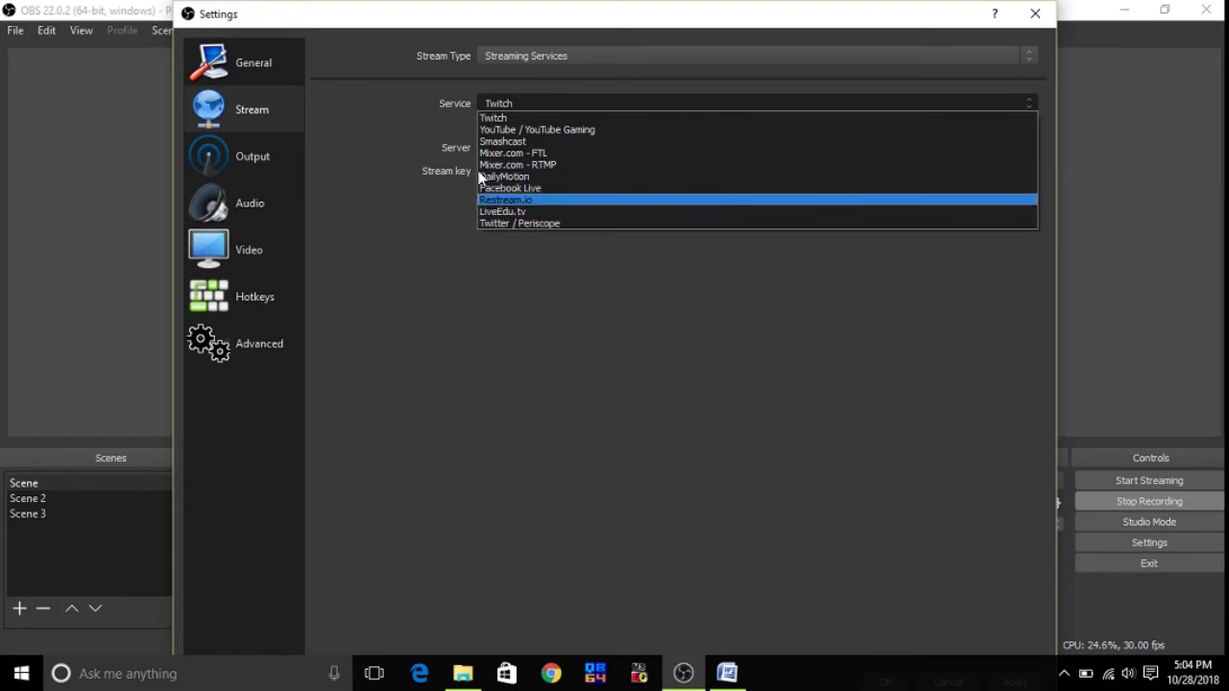
pyautogui.click(413, 218)
pyautogui.click(240, 158)
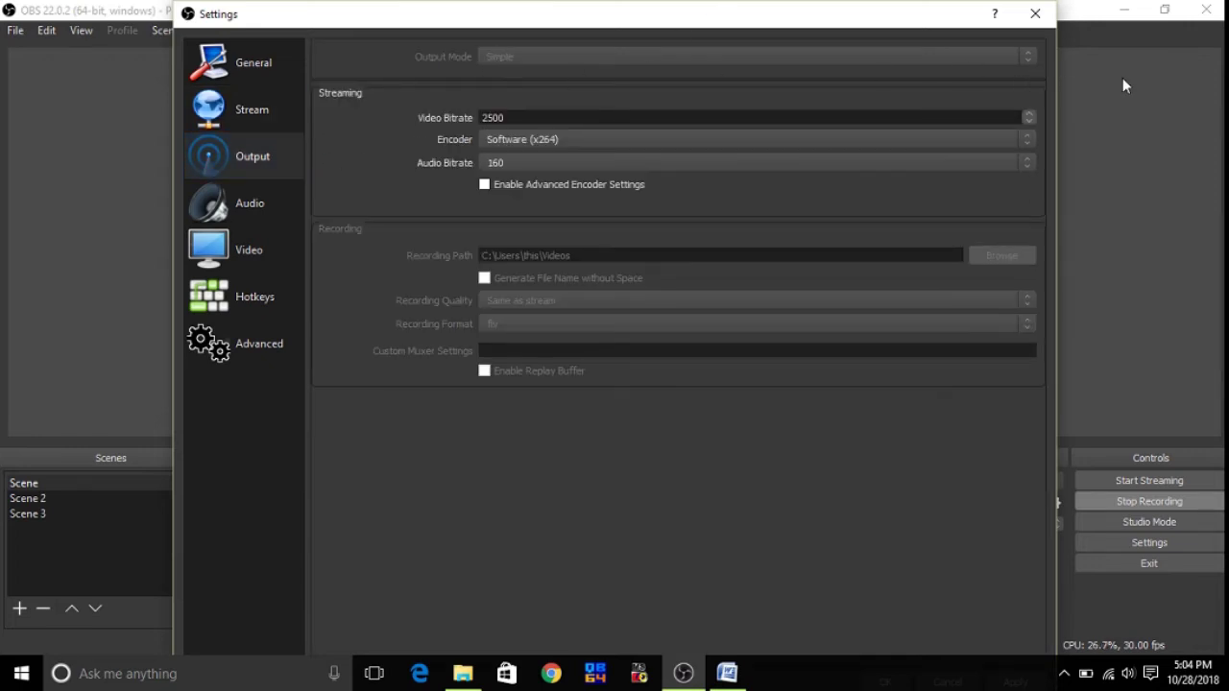
pyautogui.click(234, 209)
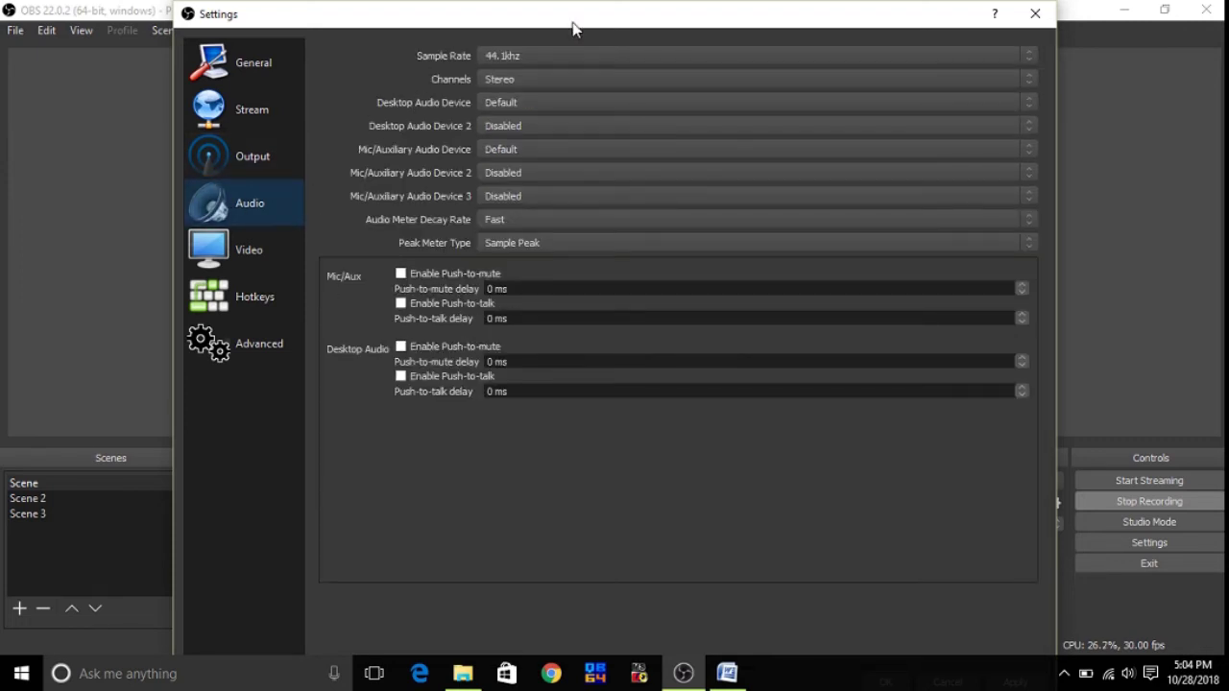
# - View the Video and Hotkeys pages, then close Settings without saving changes
pyautogui.click(269, 248)
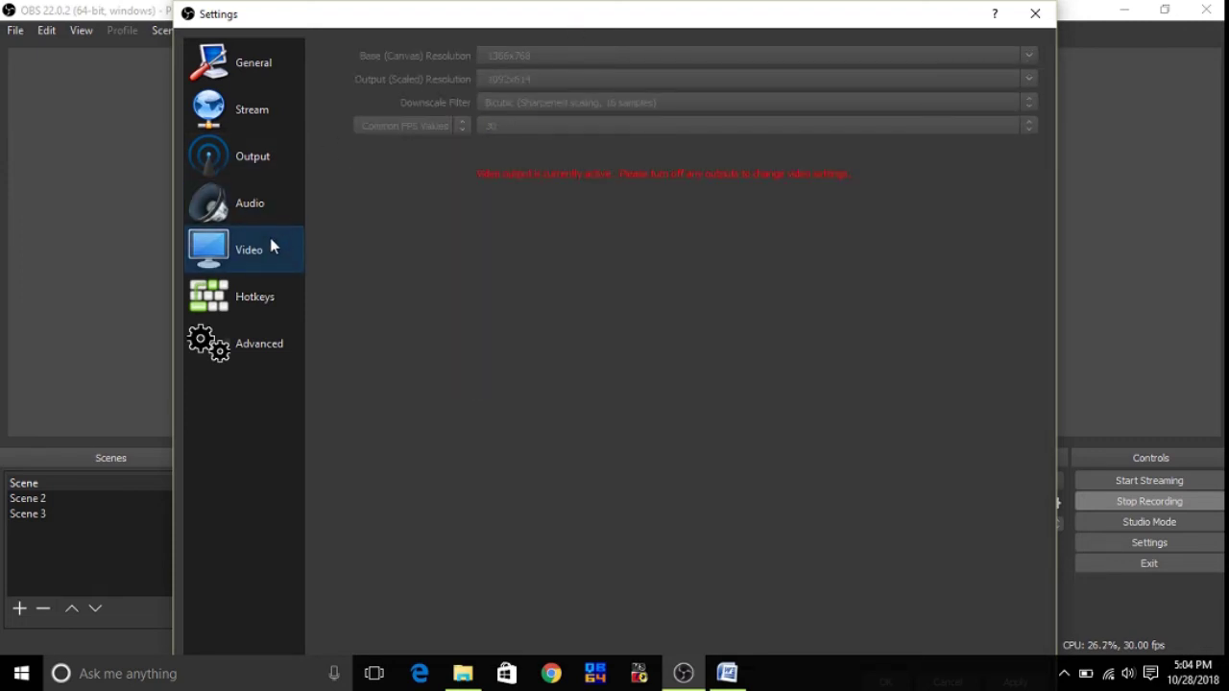
pyautogui.click(246, 297)
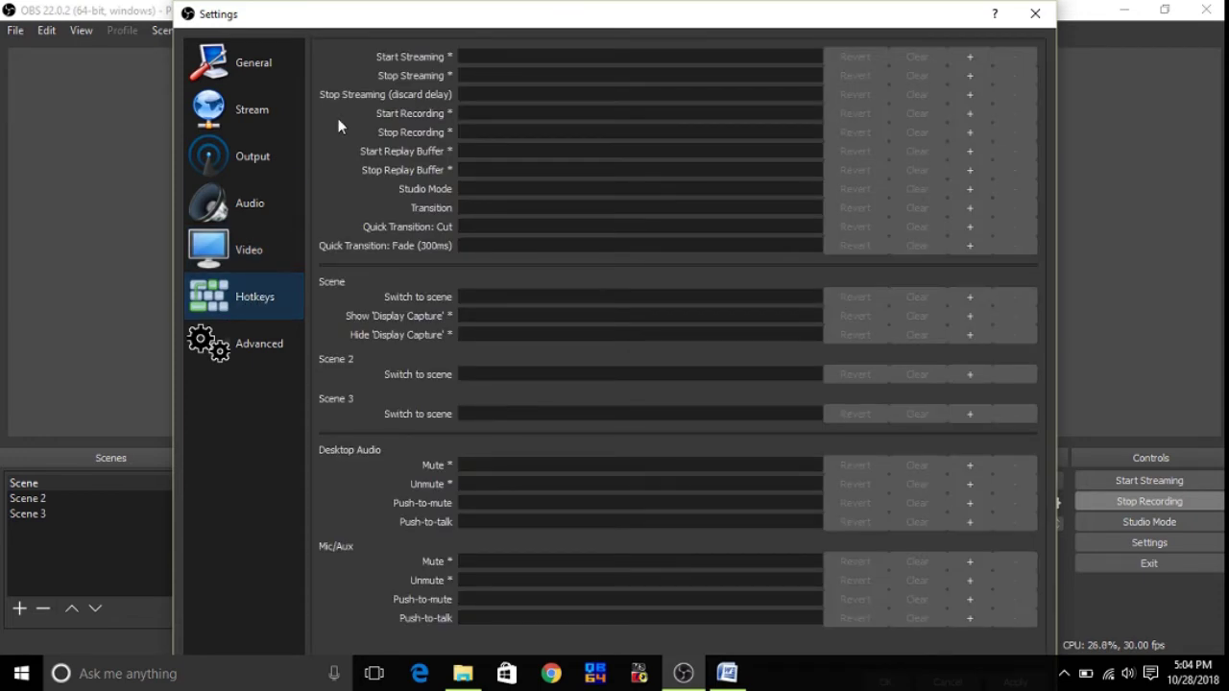
pyautogui.click(1035, 14)
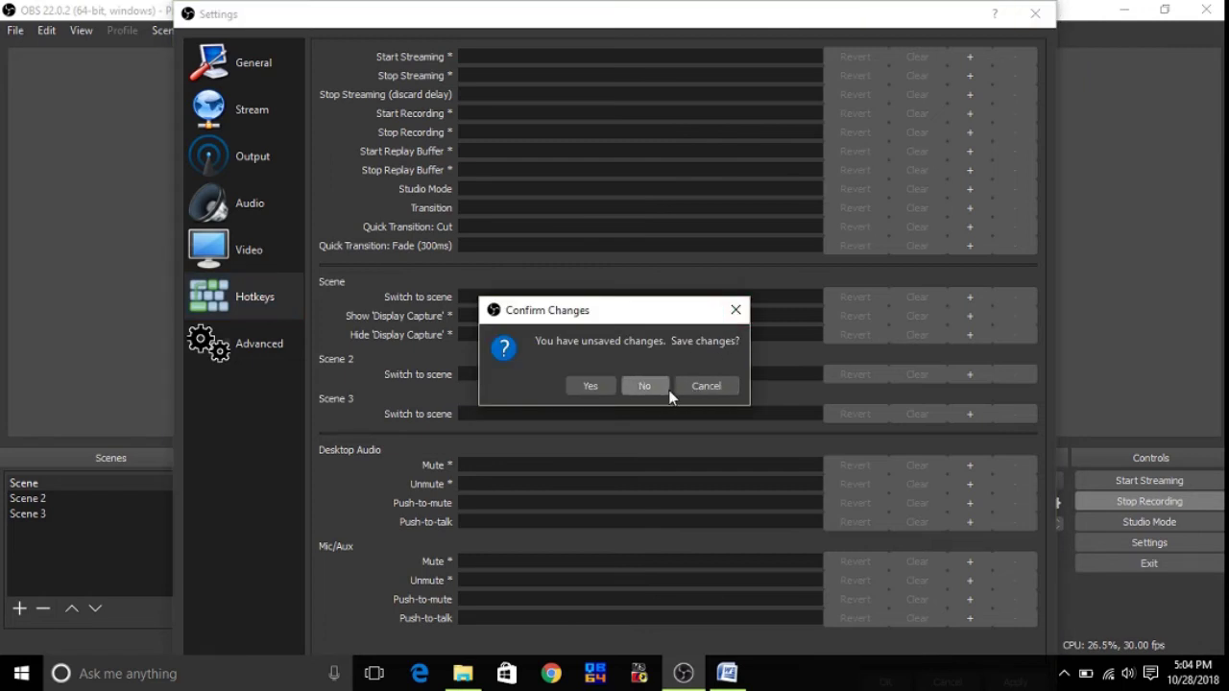
pyautogui.click(642, 387)
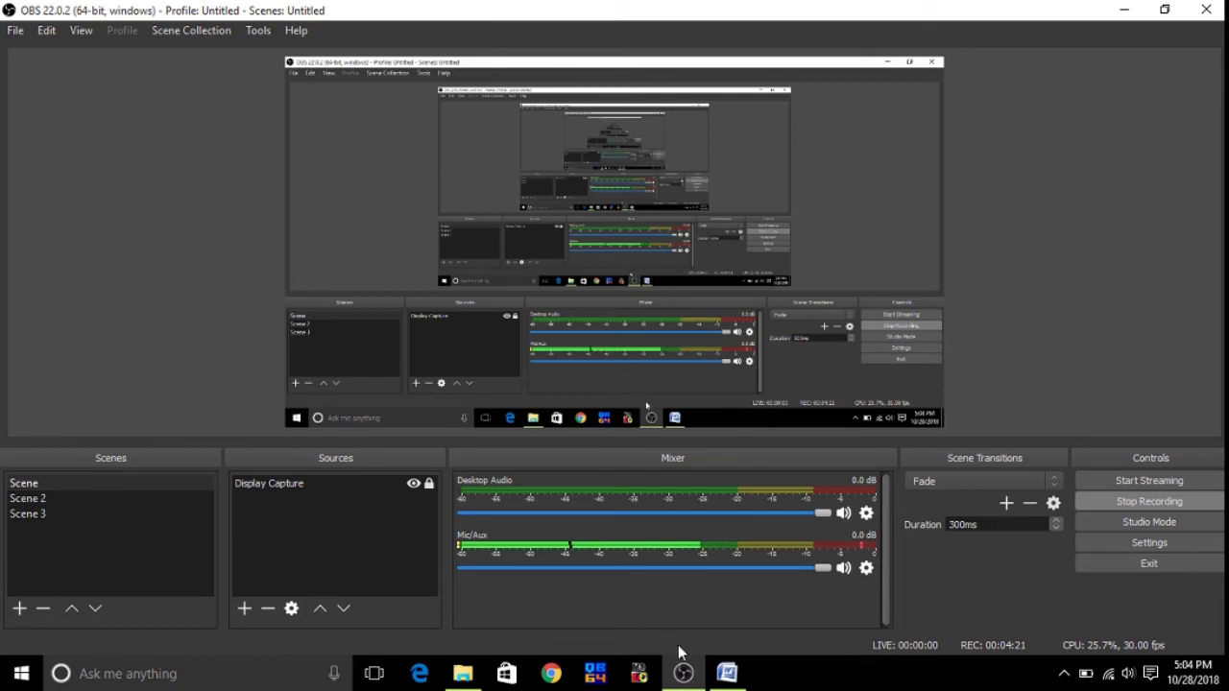
# - Bring Word back and scroll past Modular Dock UI to the Twitch, Mixer and YouTube logos
pyautogui.click(730, 676)
pyautogui.scroll(-3, 615, 331)
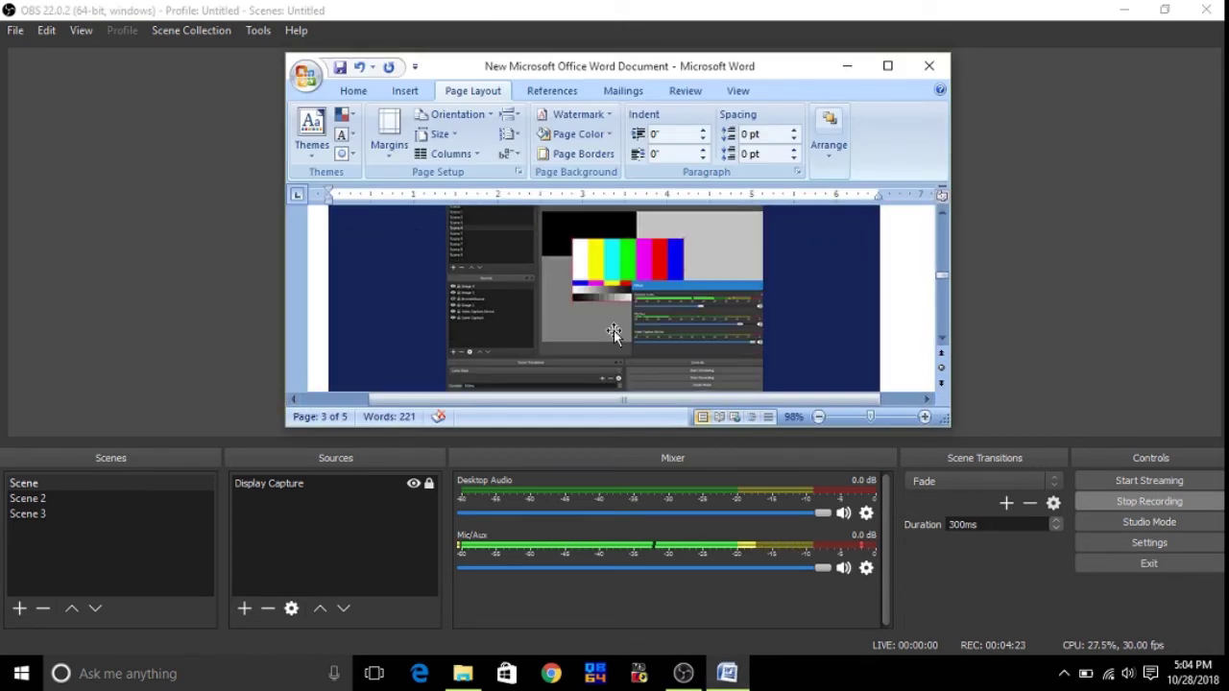
pyautogui.scroll(-3, 616, 331)
pyautogui.scroll(1, 615, 331)
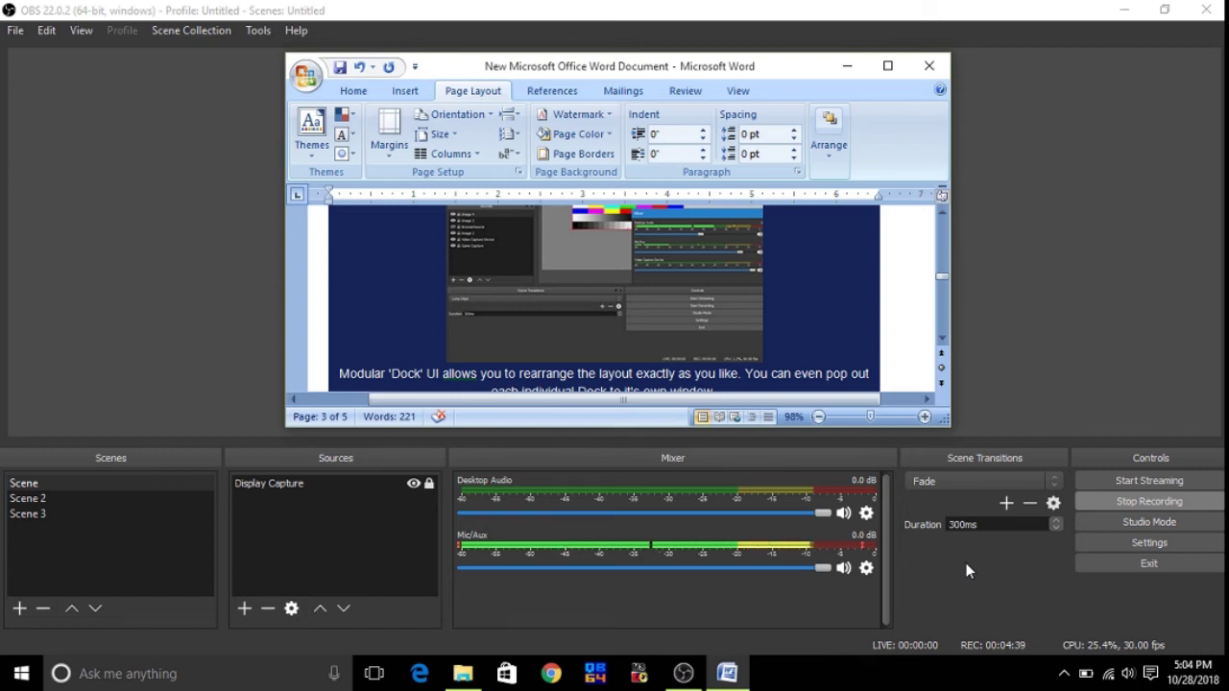
pyautogui.scroll(-3, 660, 317)
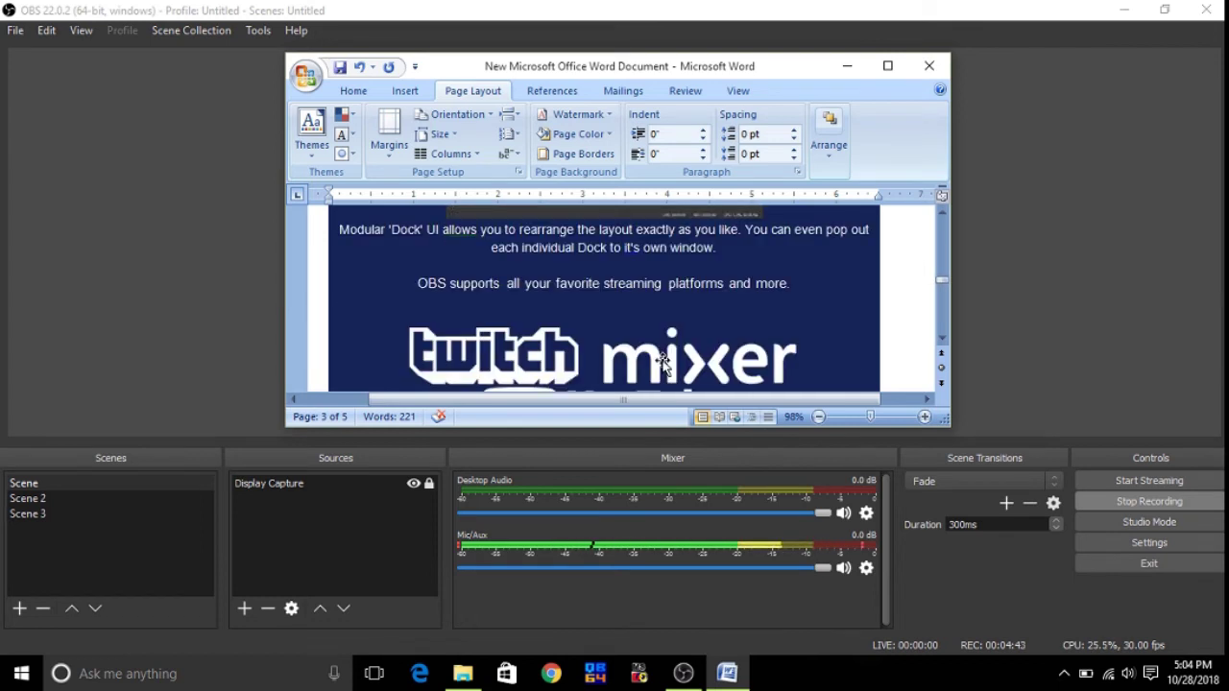
pyautogui.scroll(-2, 576, 288)
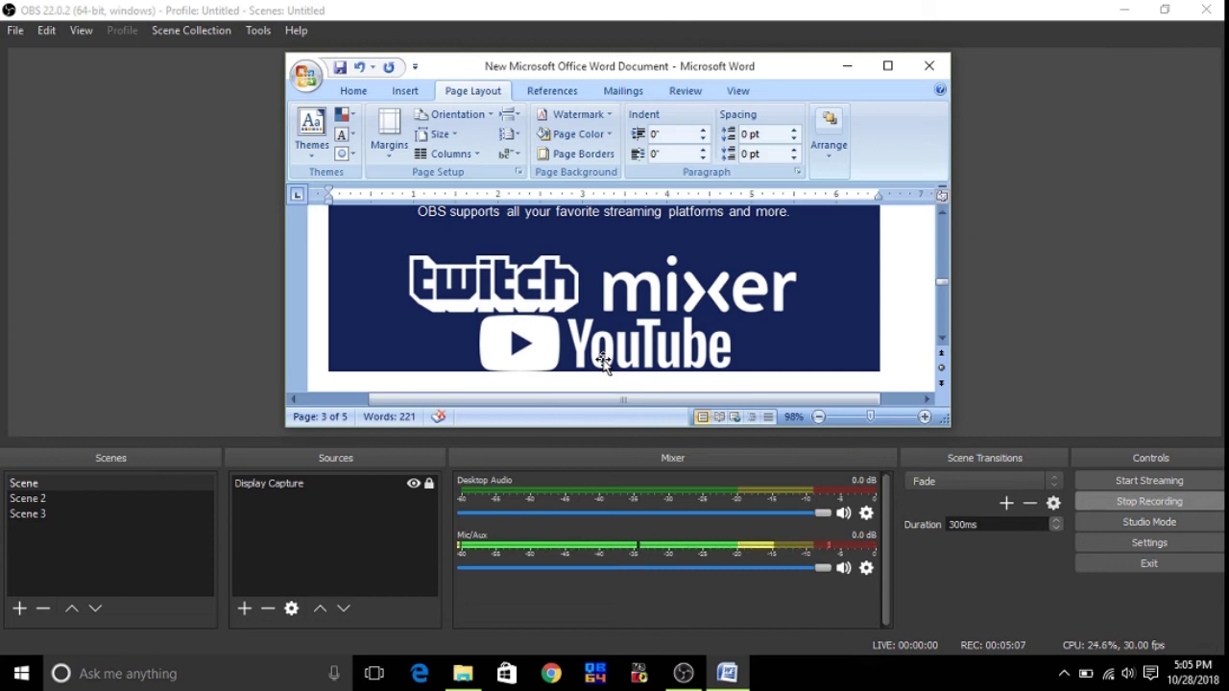
# - Scroll to the transitions section and check OBS's transition list, keeping Fade
pyautogui.scroll(-3, 903, 329)
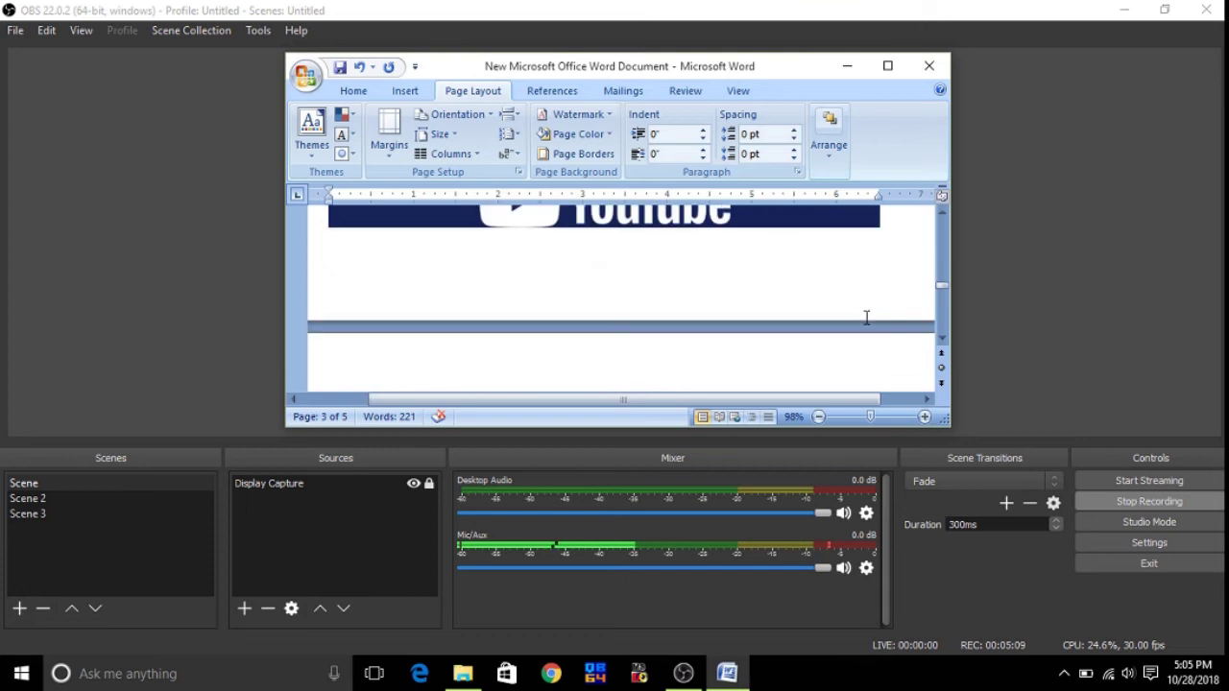
pyautogui.scroll(-3, 864, 322)
pyautogui.scroll(-2, 840, 327)
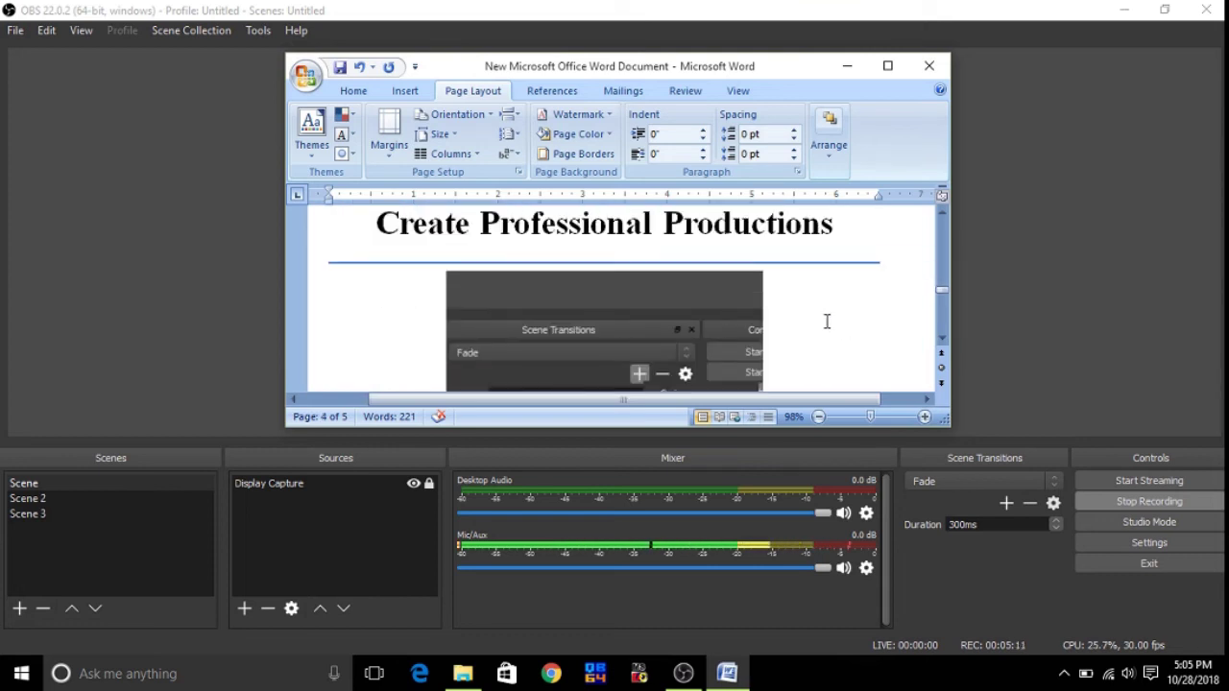
pyautogui.scroll(-2, 816, 312)
pyautogui.scroll(-4, 814, 314)
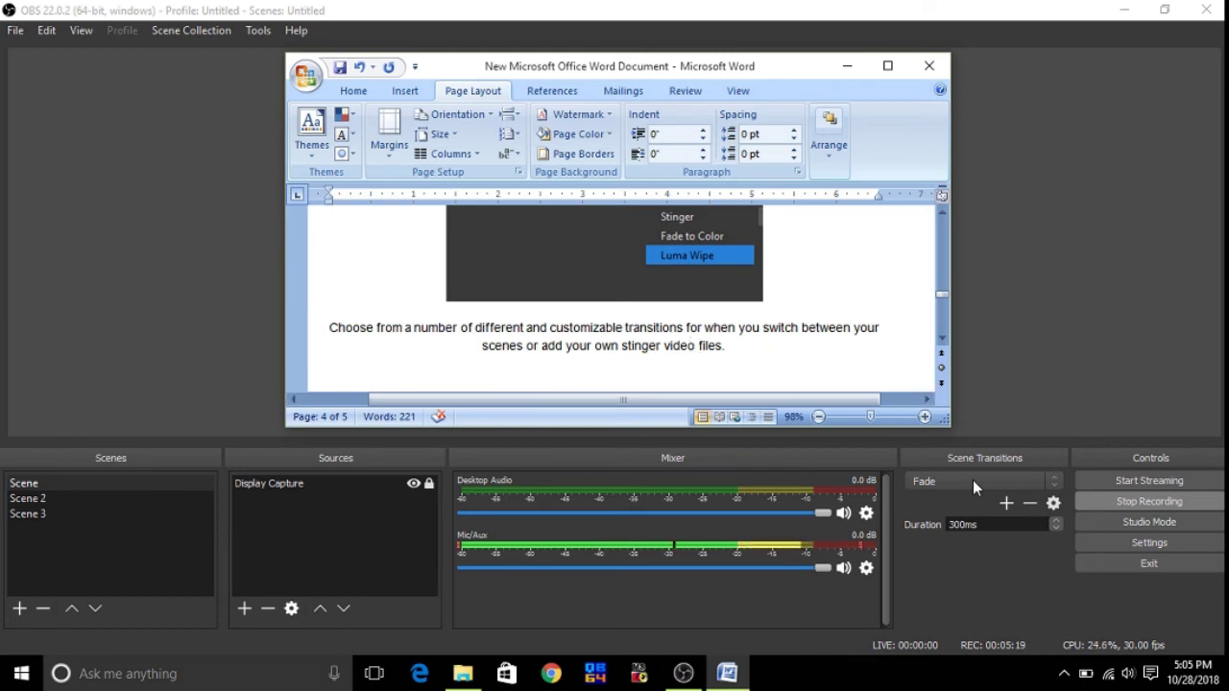
pyautogui.click(1051, 486)
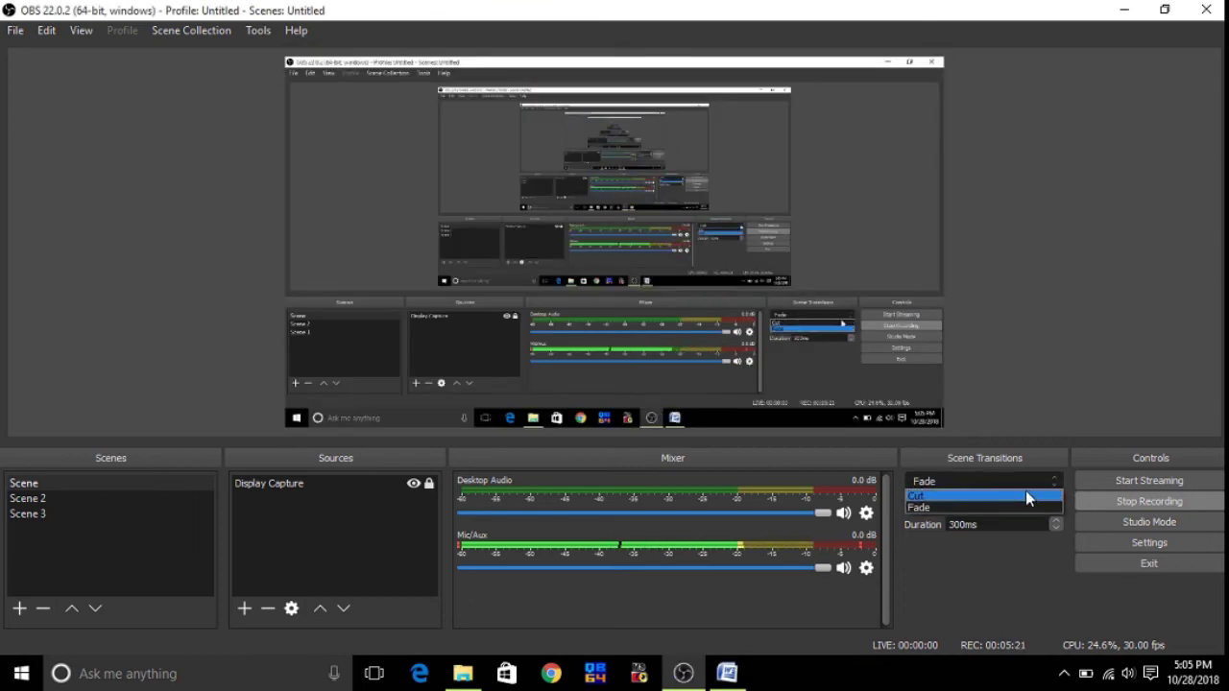
pyautogui.click(1016, 506)
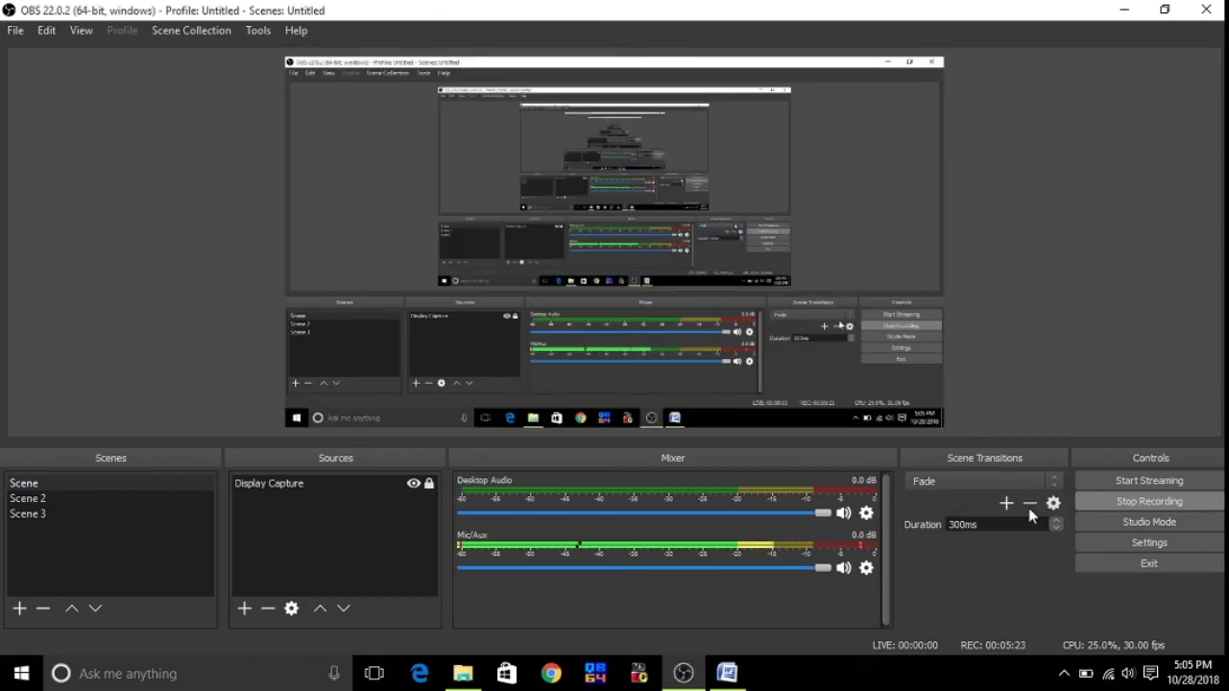
# - Return to Word, scroll to the hotkeys section, then minimize the document
pyautogui.click(729, 675)
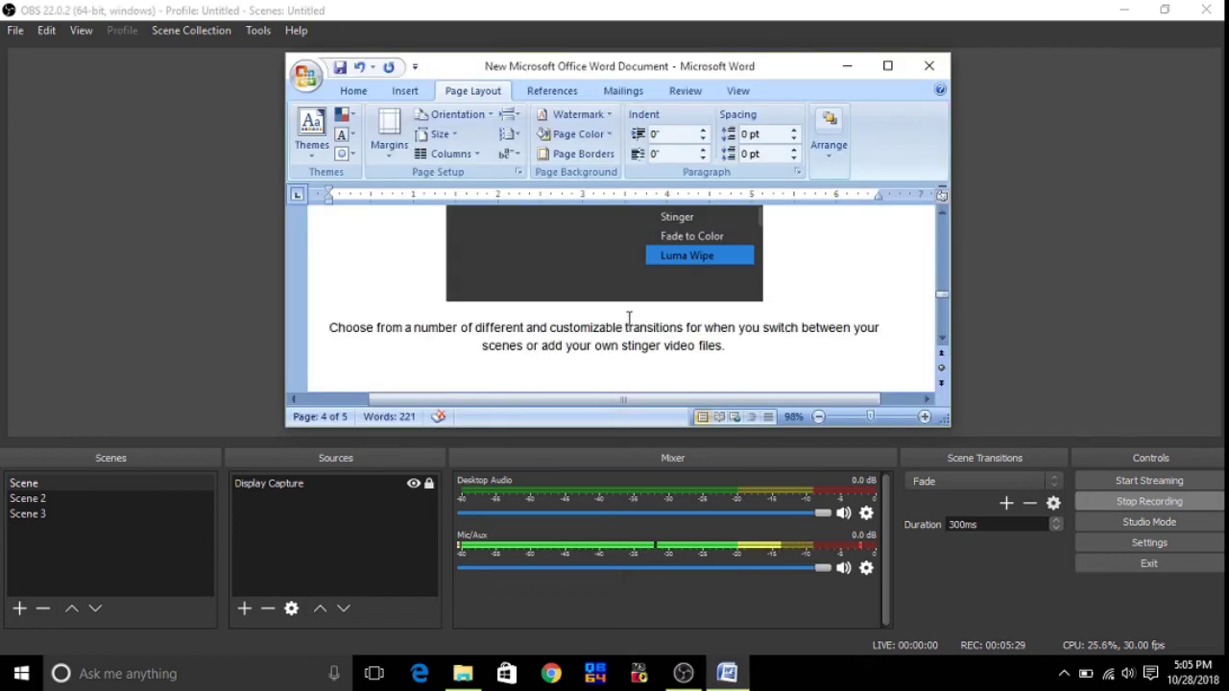
pyautogui.scroll(-1, 629, 318)
pyautogui.scroll(-1, 633, 317)
pyautogui.scroll(-2, 628, 324)
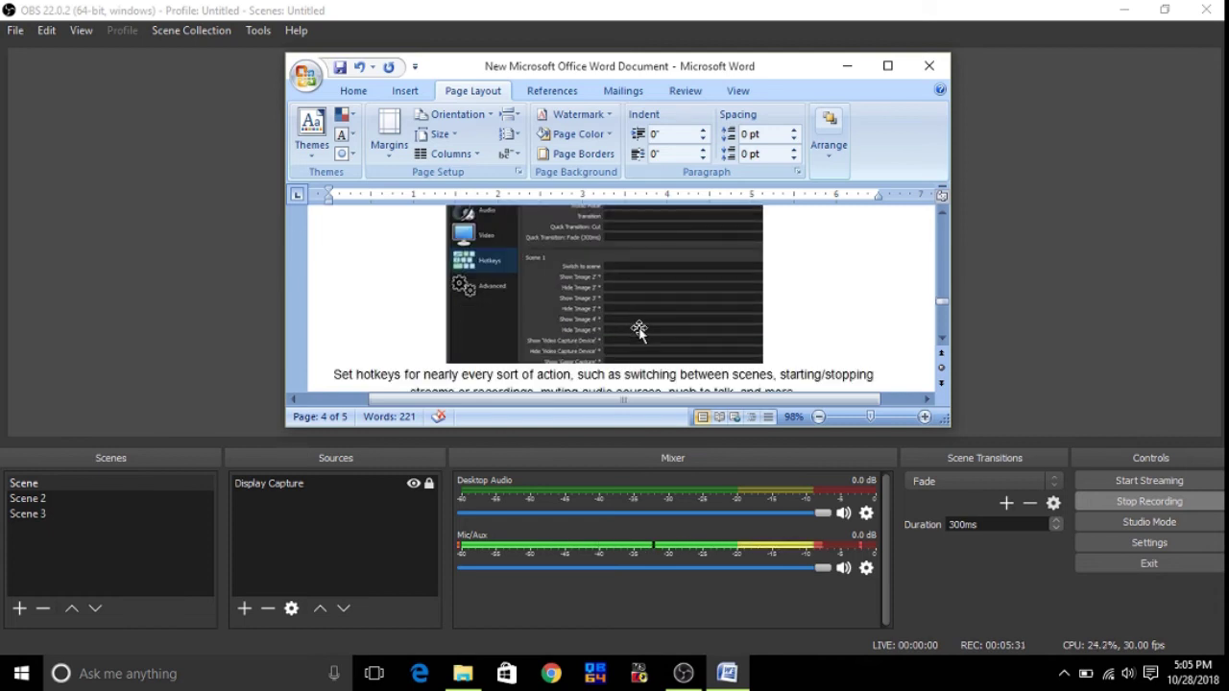
pyautogui.click(843, 69)
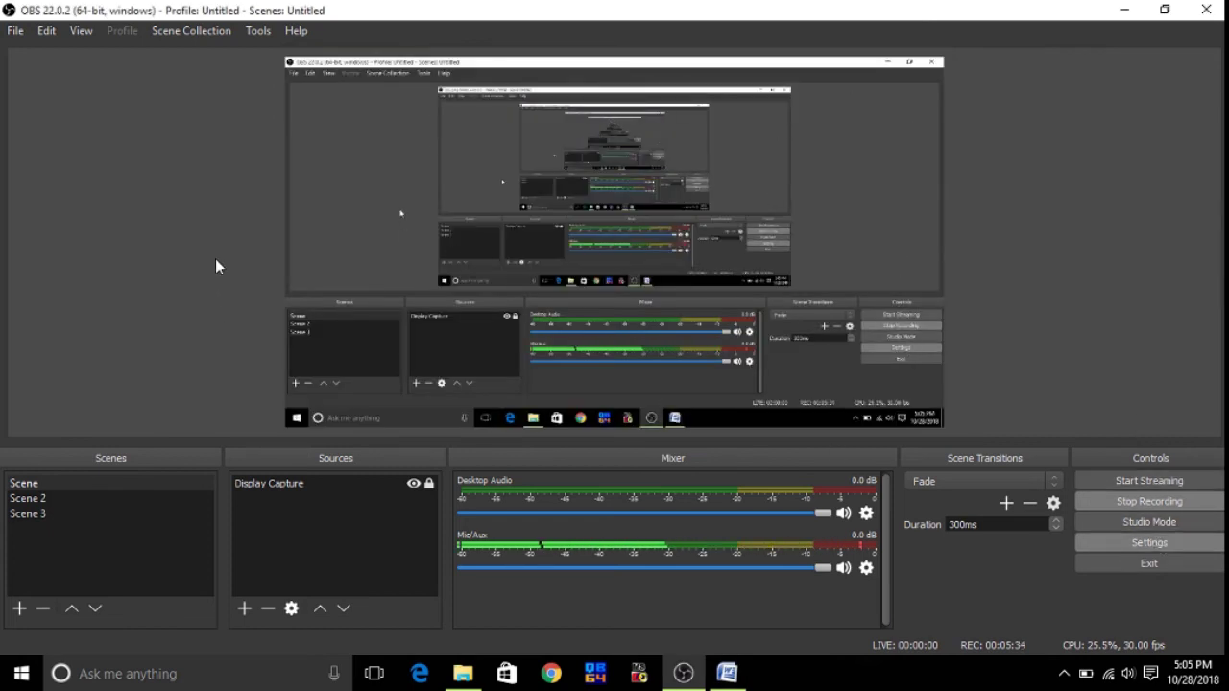
pyautogui.click(1149, 543)
pyautogui.click(247, 298)
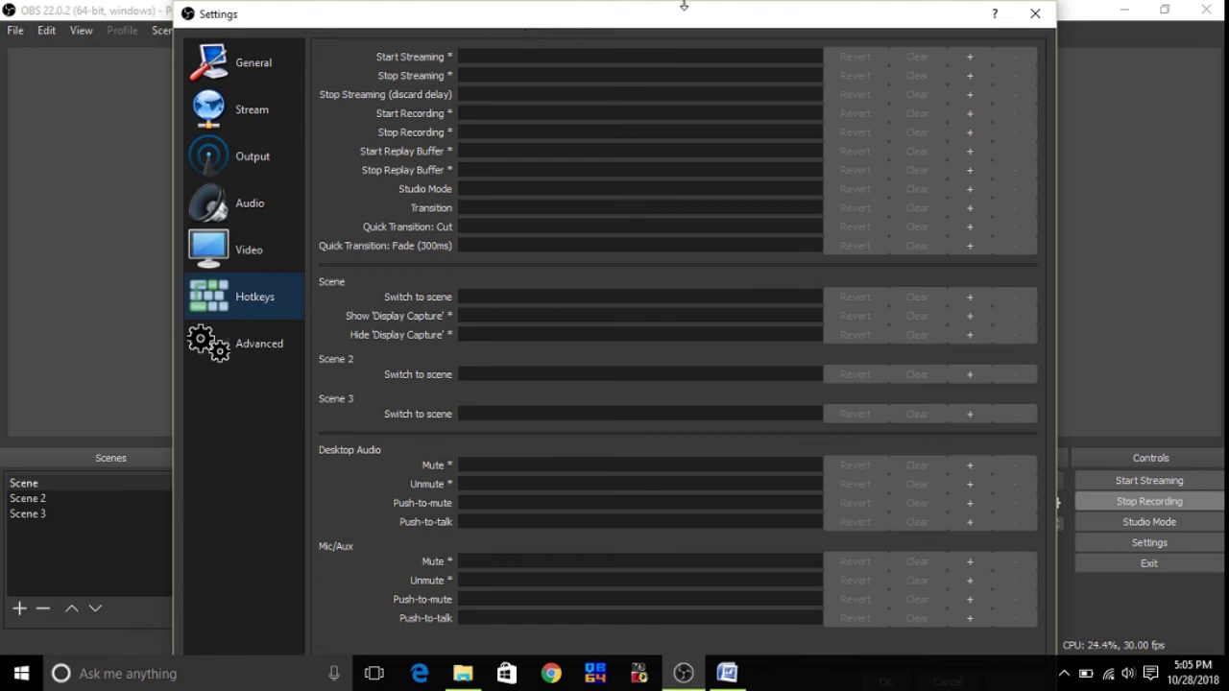
pyautogui.click(1035, 14)
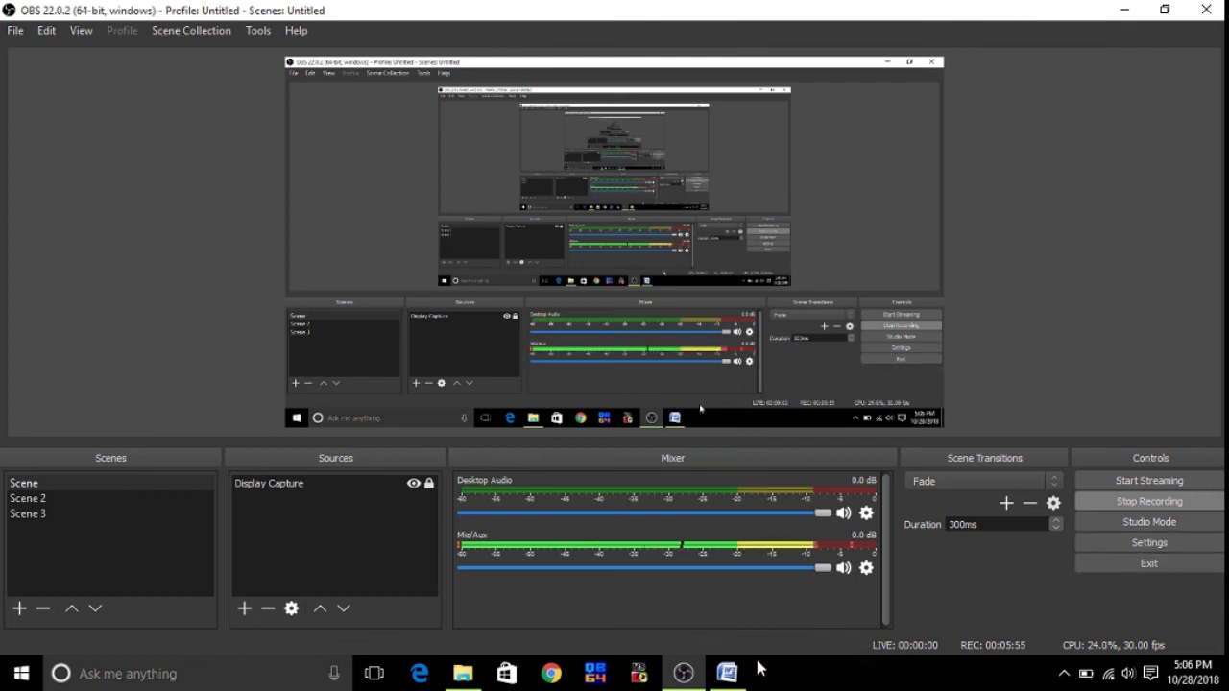
# - Bring the Word features document back and scroll further down
pyautogui.click(728, 673)
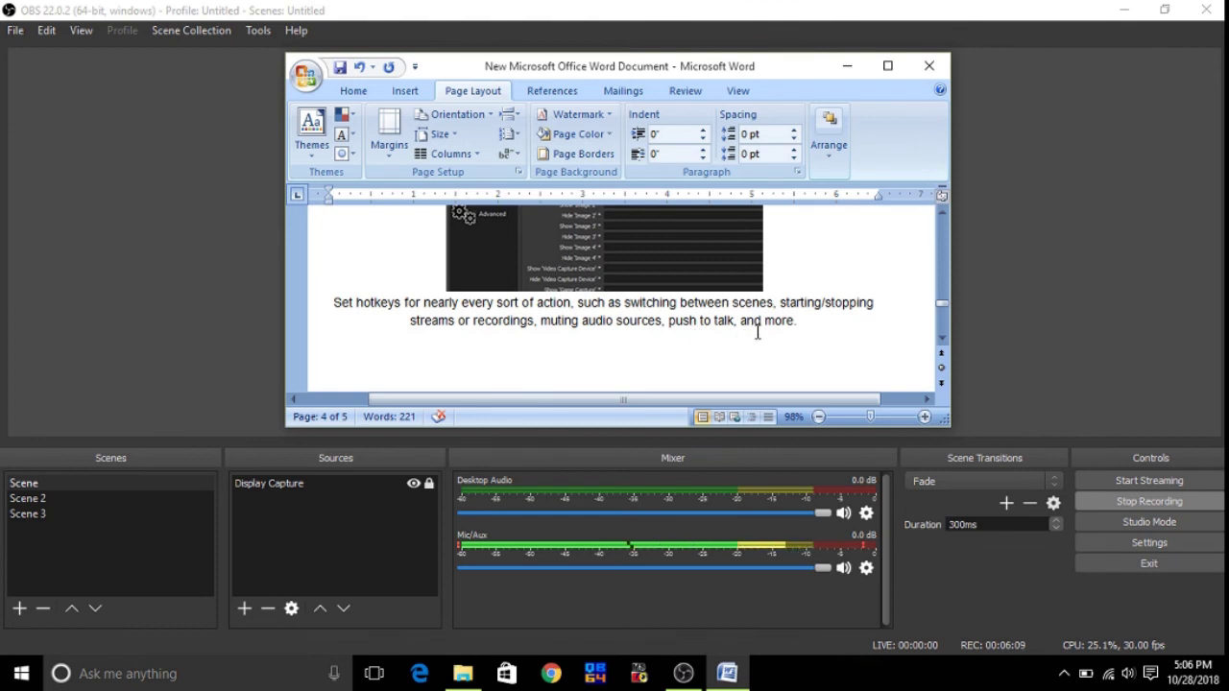
pyautogui.scroll(-2, 770, 336)
pyautogui.scroll(-1, 773, 337)
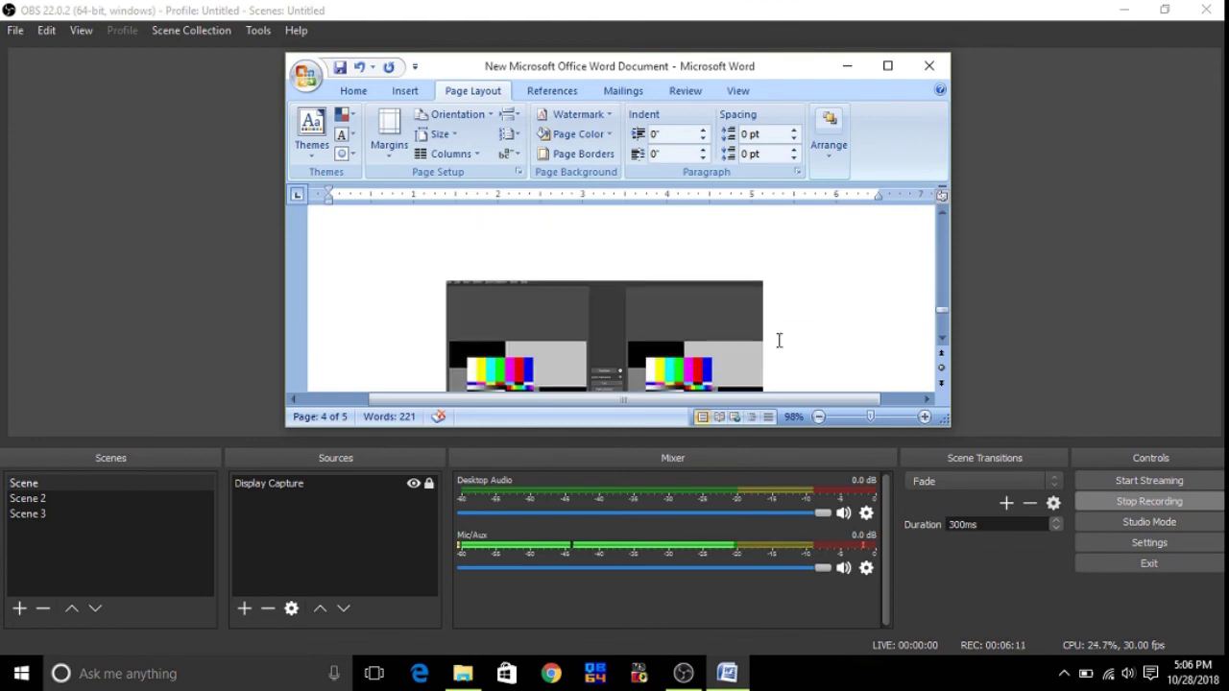
pyautogui.scroll(-1, 778, 340)
pyautogui.scroll(-1, 779, 341)
pyautogui.scroll(-2, 783, 345)
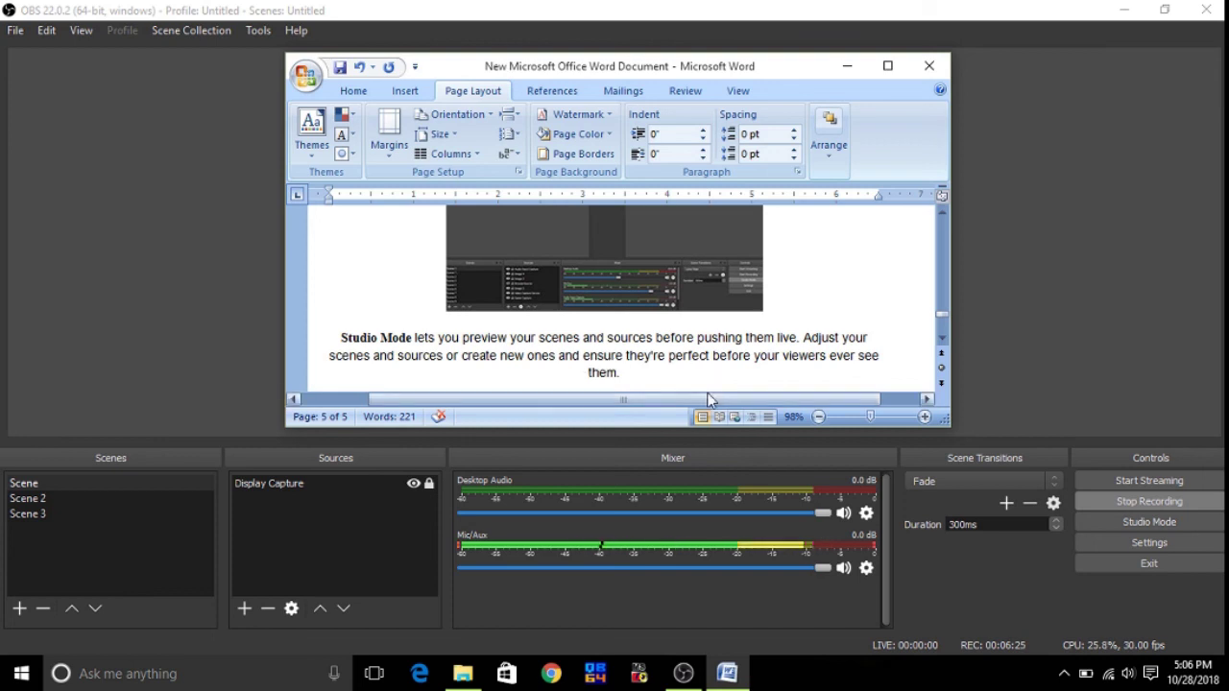
# - Scroll to the Studio Mode section, then close Word and answer the save prompt
pyautogui.scroll(-1, 715, 375)
pyautogui.scroll(-1, 735, 366)
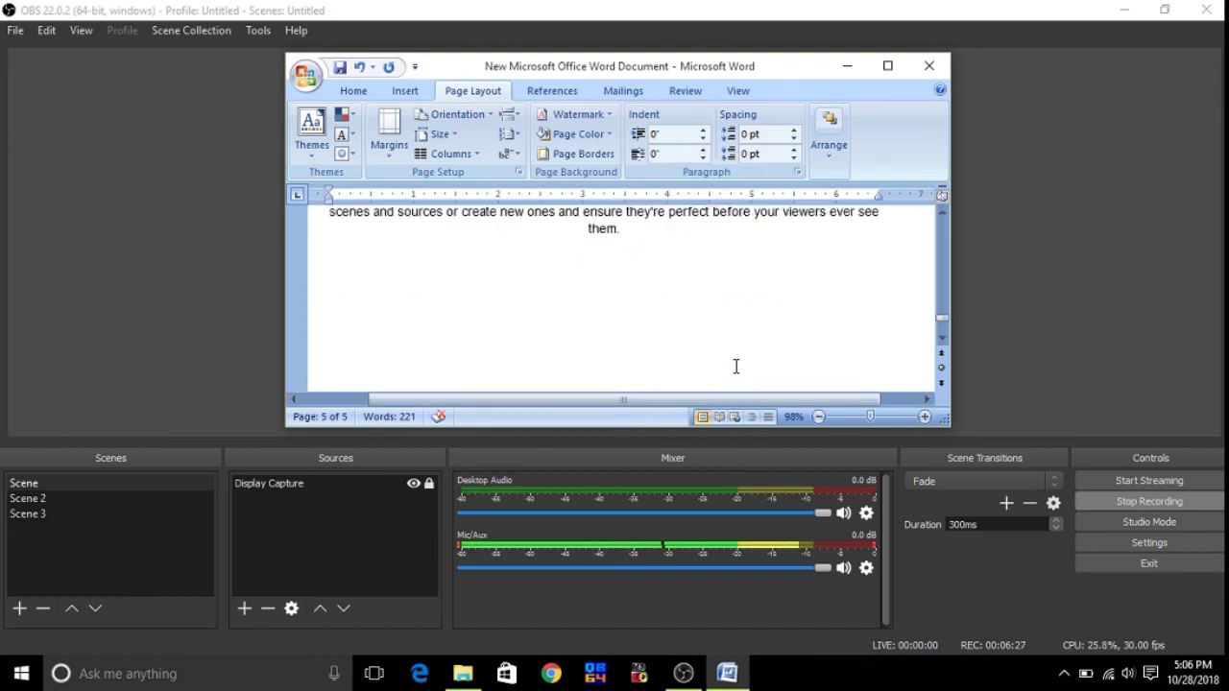
pyautogui.scroll(-1, 736, 365)
pyautogui.scroll(2, 735, 365)
pyautogui.scroll(1, 733, 346)
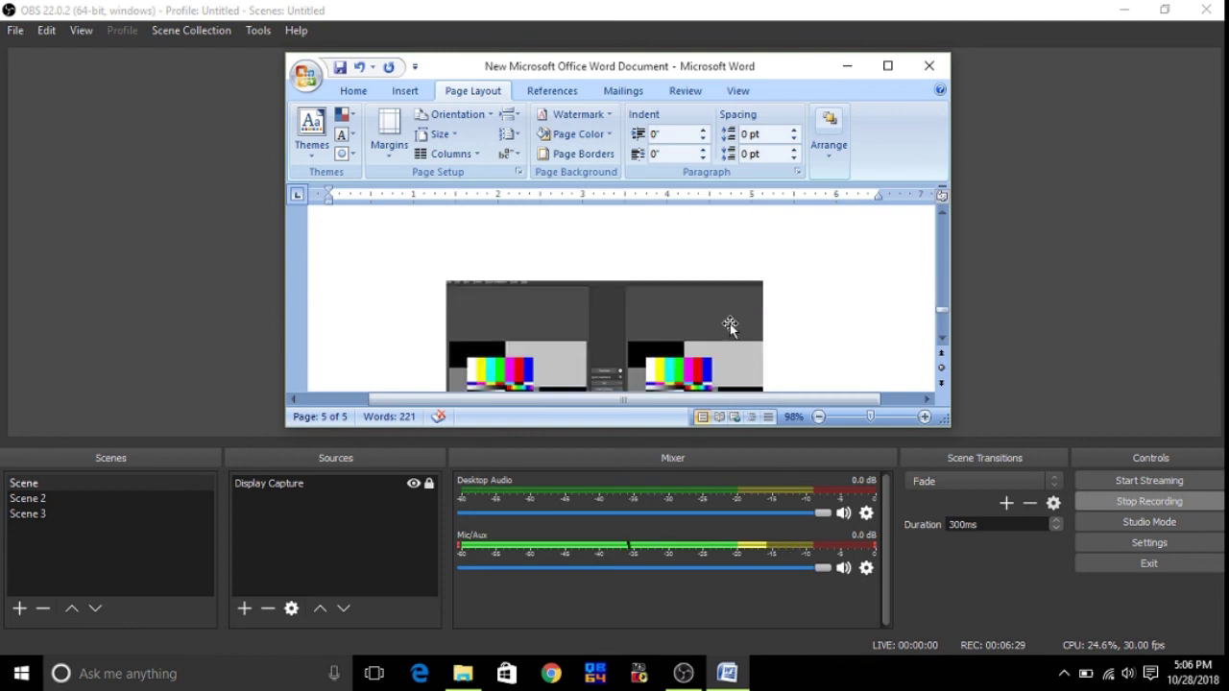
pyautogui.click(931, 69)
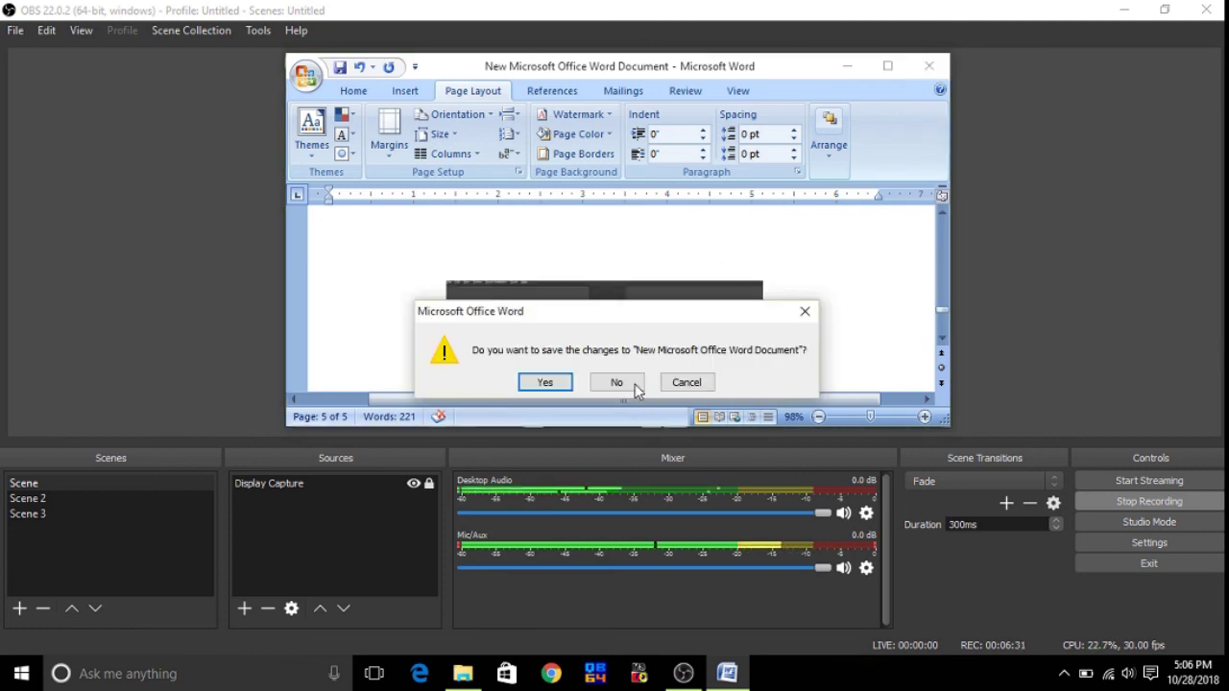
pyautogui.click(547, 382)
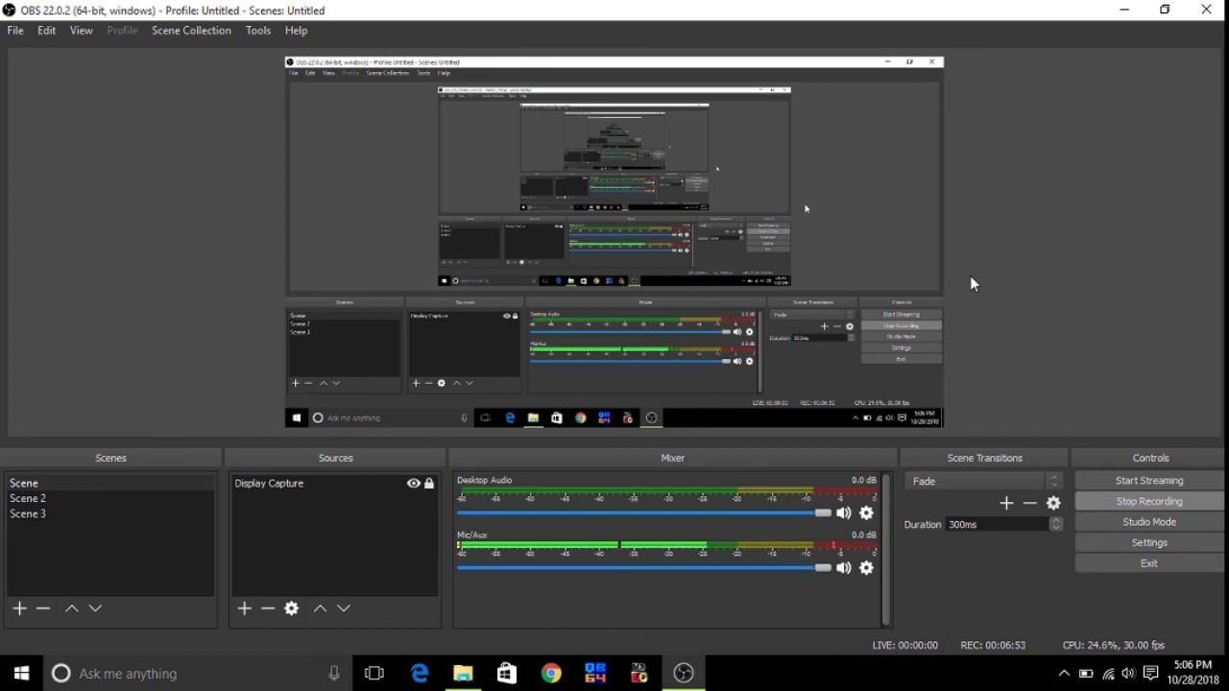
# - Minimize OBS Studio so only the Windows desktop wallpaper and shortcut icons show
pyautogui.click(1123, 10)
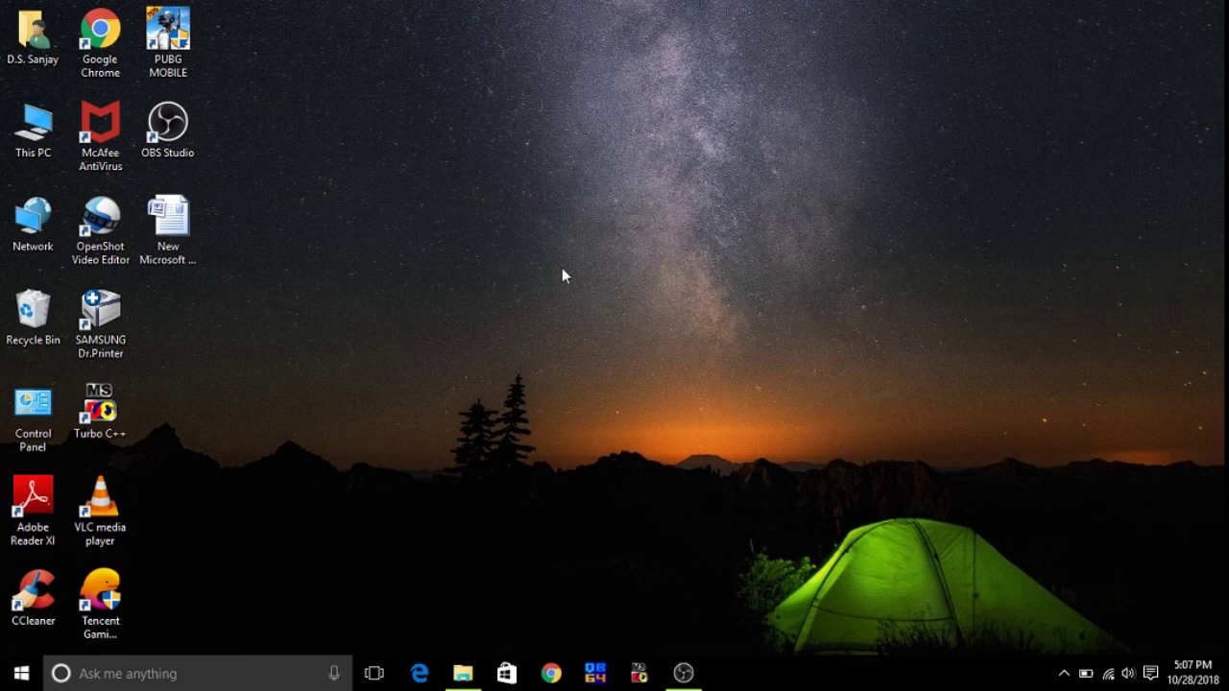